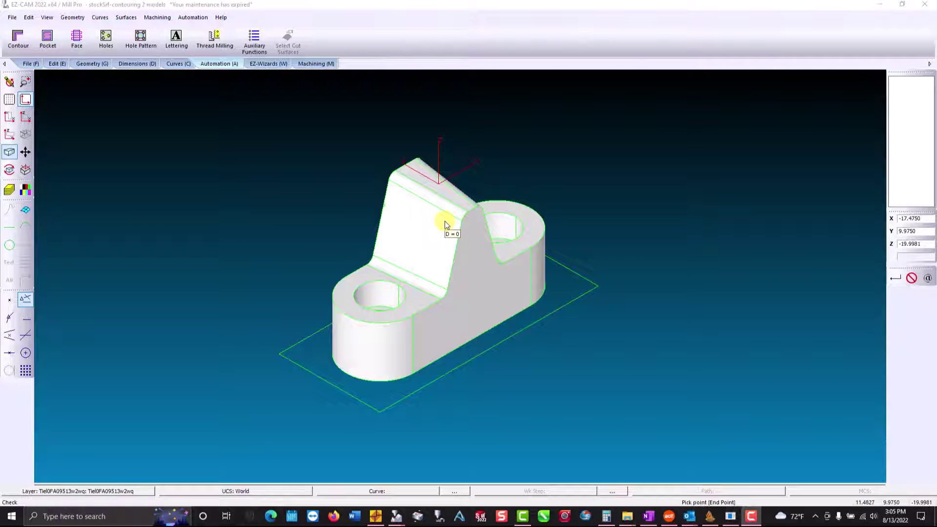
Create work step Contour1 as a multiple-pass contour: a10mm End Mill, total stock 40, cut step 2.
{"action": "left_click", "coordinate": [19, 40]}
{"action": "key", "text": "Return"}
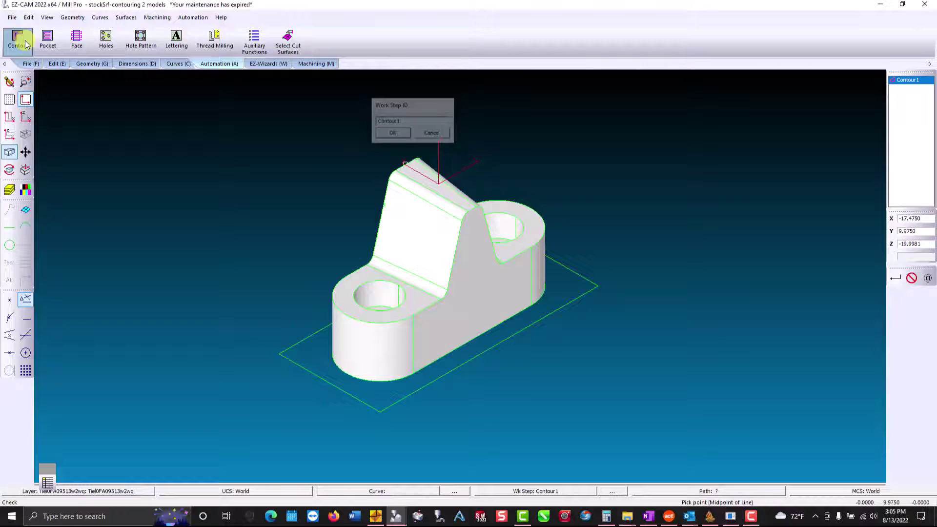
{"action": "left_click", "coordinate": [512, 165]}
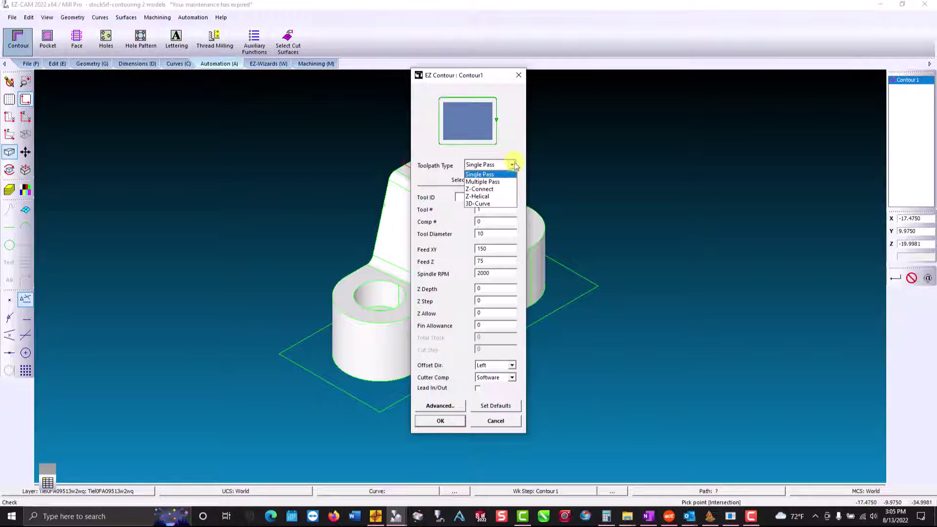
{"action": "left_click", "coordinate": [508, 184]}
{"action": "left_click", "coordinate": [508, 184]}
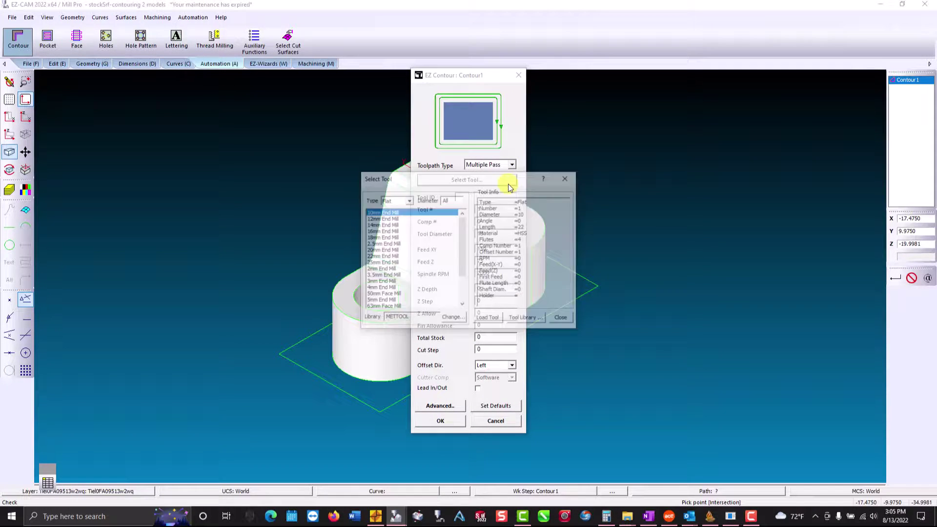
{"action": "left_click_drag", "start_coordinate": [460, 259], "coordinate": [463, 299]}
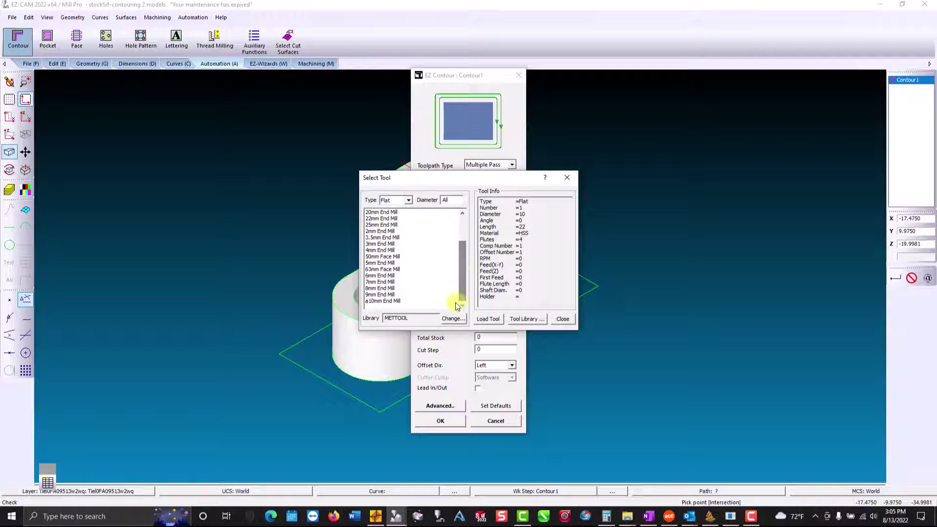
{"action": "double_click", "coordinate": [401, 301]}
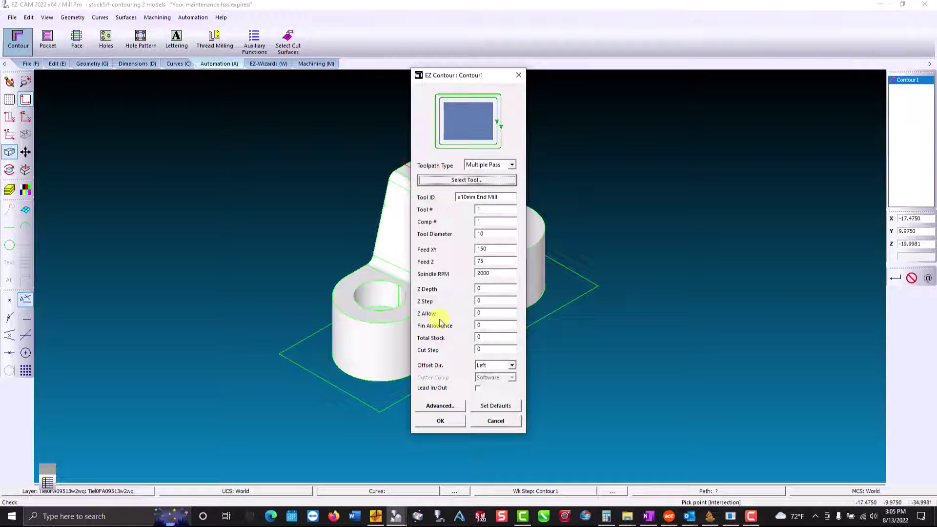
{"action": "double_click", "coordinate": [489, 338]}
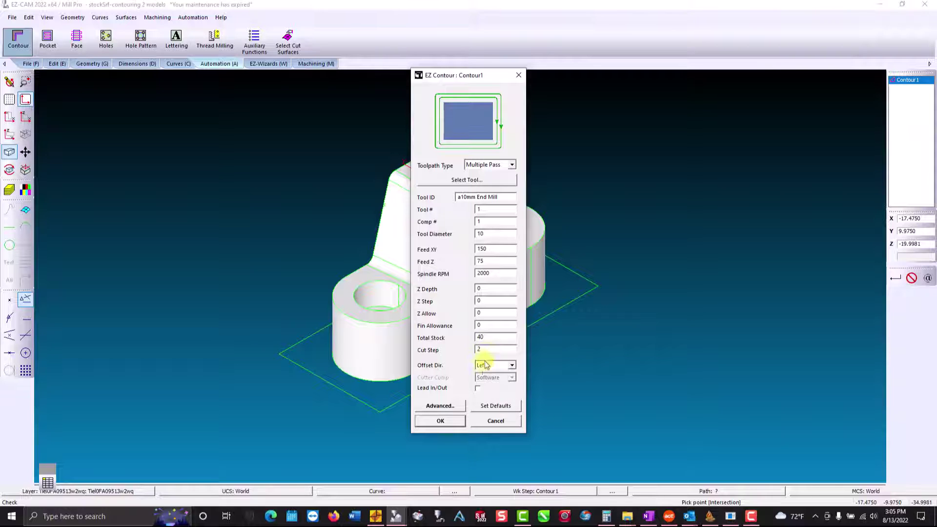
{"action": "left_click", "coordinate": [441, 421]}
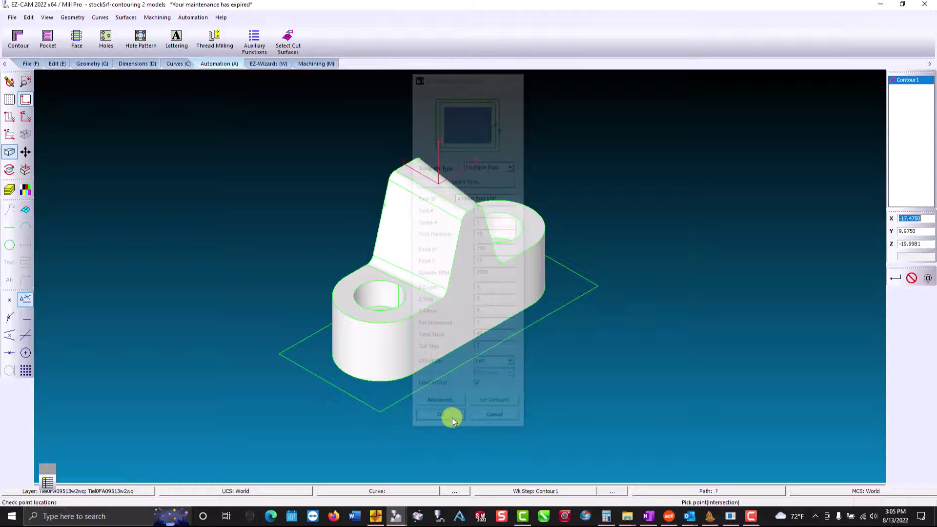
Window-select all of the bracket's surfaces as Contour1's cut surfaces.
{"action": "left_click", "coordinate": [290, 40]}
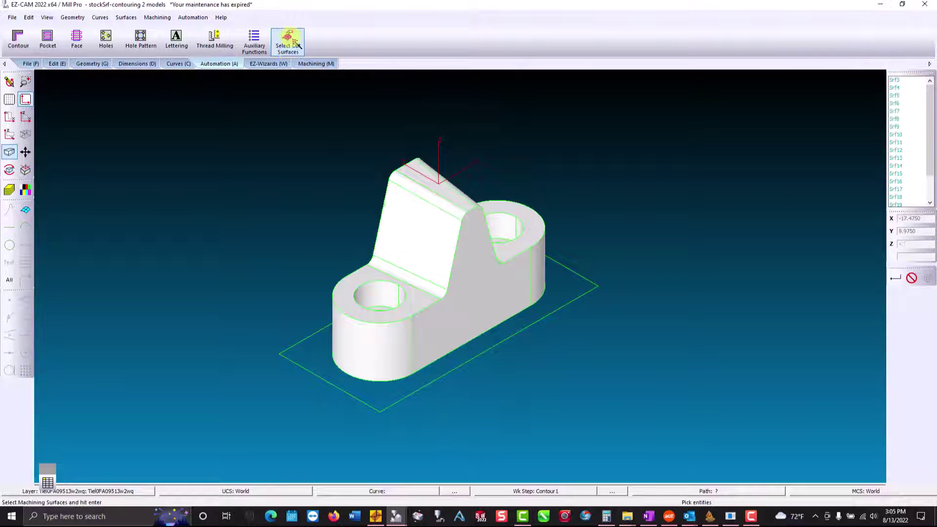
{"action": "left_click_drag", "start_coordinate": [284, 113], "coordinate": [592, 406]}
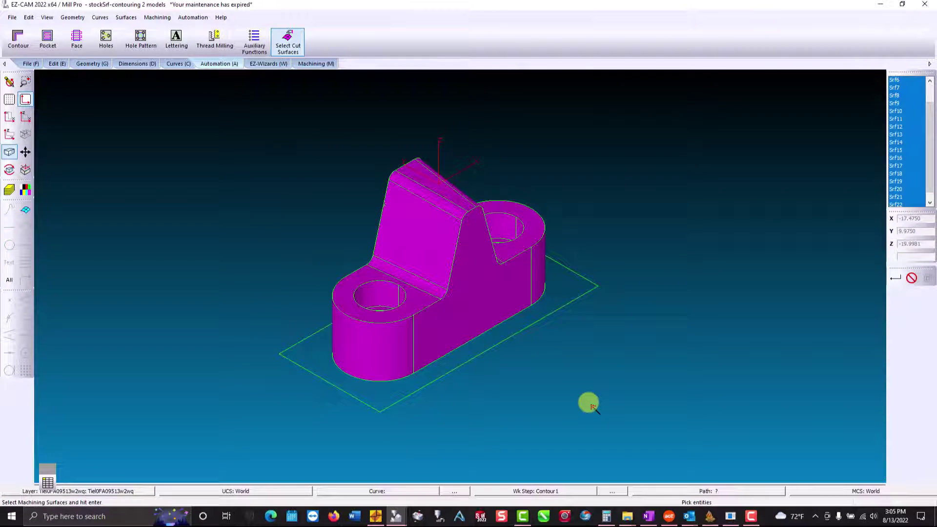
{"action": "key", "text": "Return"}
Verify the contour toolpath, whose passes ring widely around the bracket.
{"action": "left_click", "coordinate": [320, 64]}
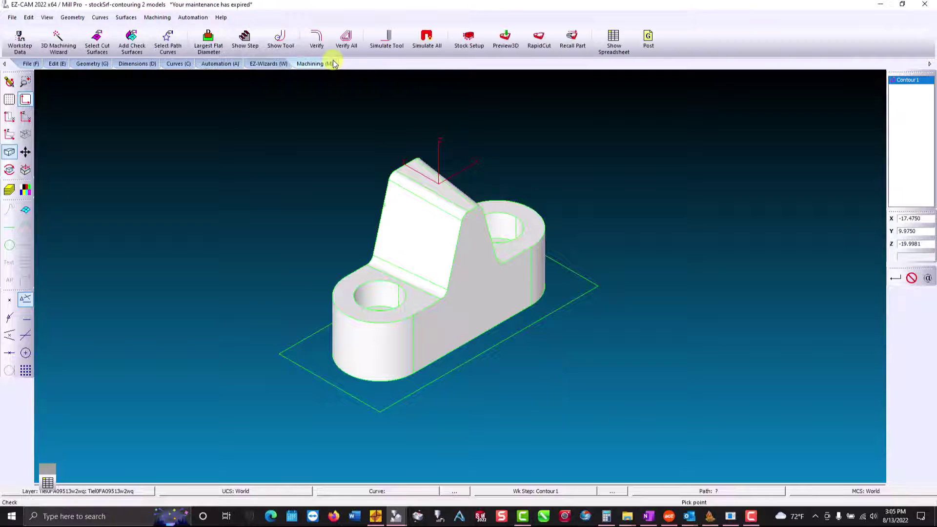
{"action": "left_click", "coordinate": [317, 35]}
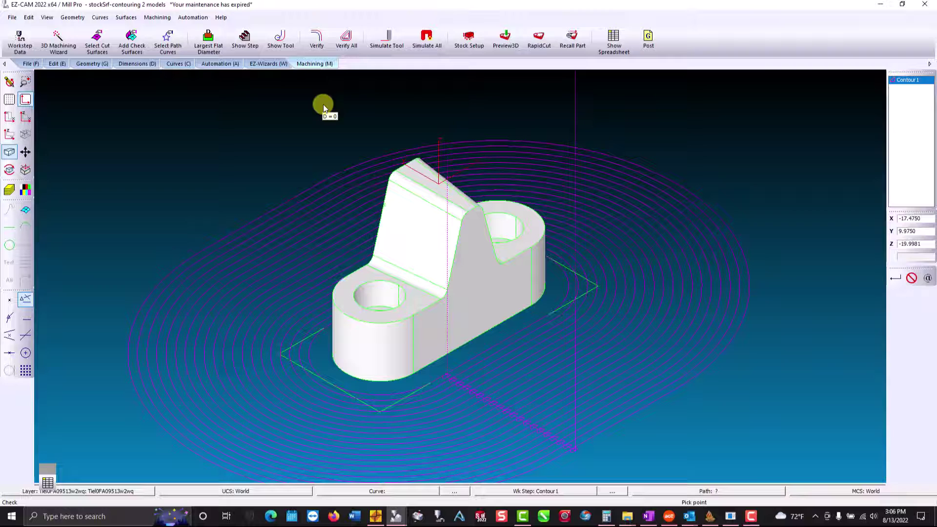
{"action": "left_click", "coordinate": [177, 63]}
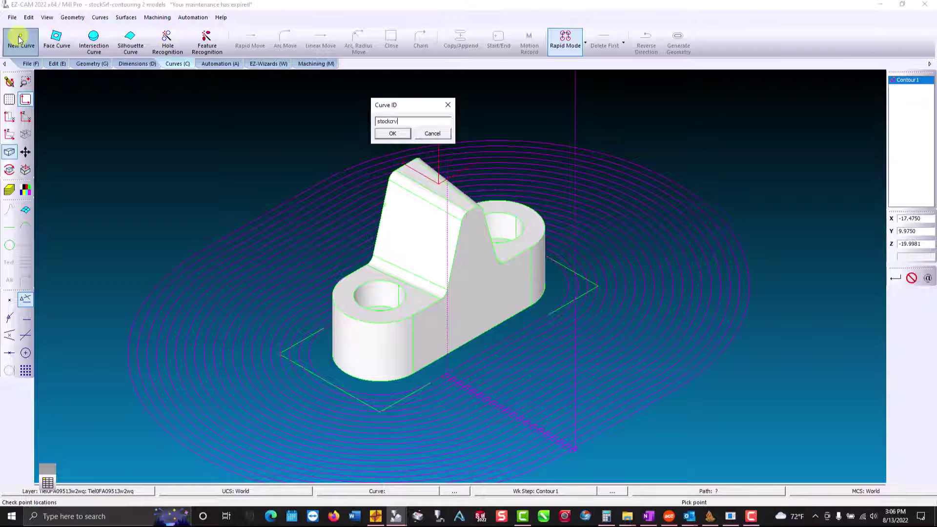
Create curve stockcrv from the rectangle under the bracket and make it Contour1's path curve.
{"action": "key", "text": "Return"}
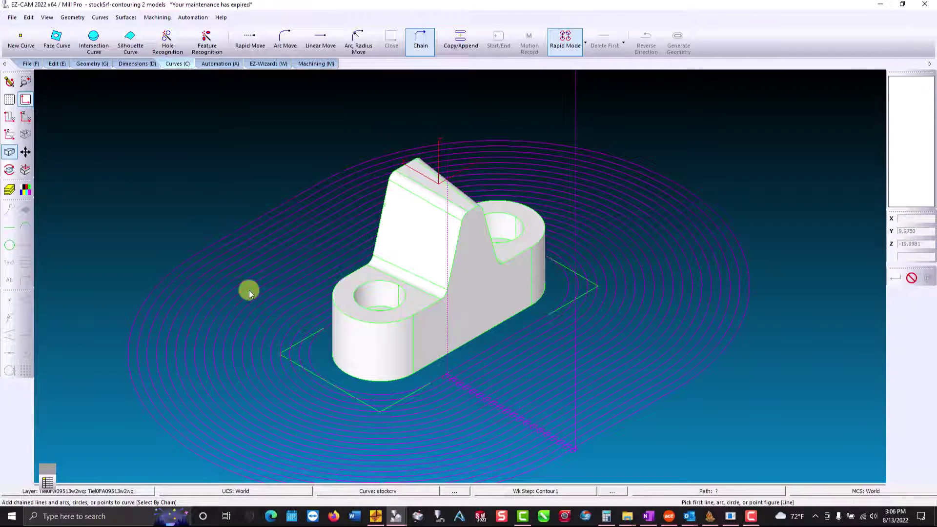
{"action": "left_click", "coordinate": [295, 339]}
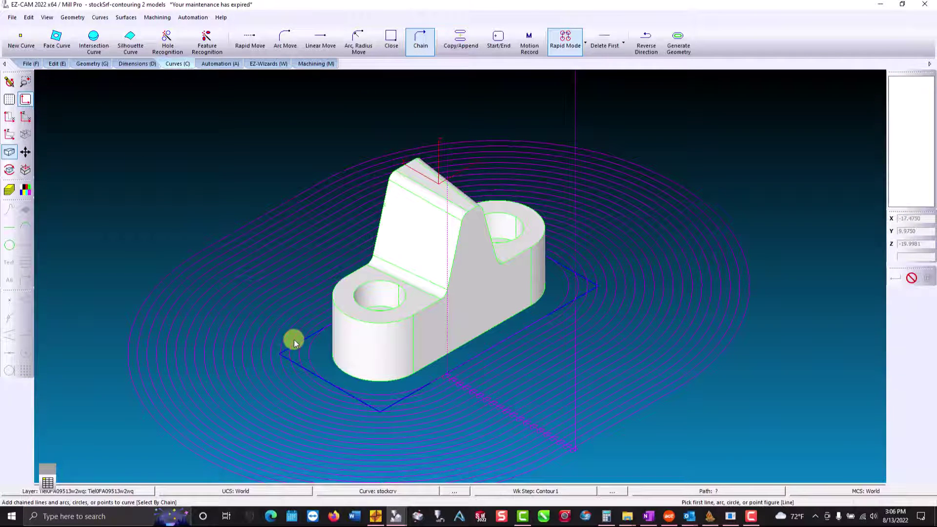
{"action": "left_click", "coordinate": [315, 65]}
{"action": "left_click", "coordinate": [167, 42]}
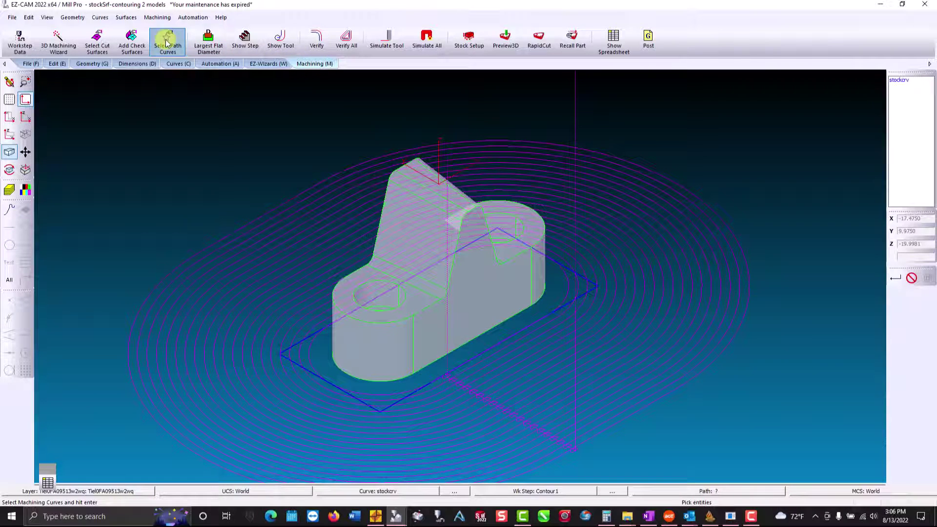
{"action": "left_click", "coordinate": [314, 333]}
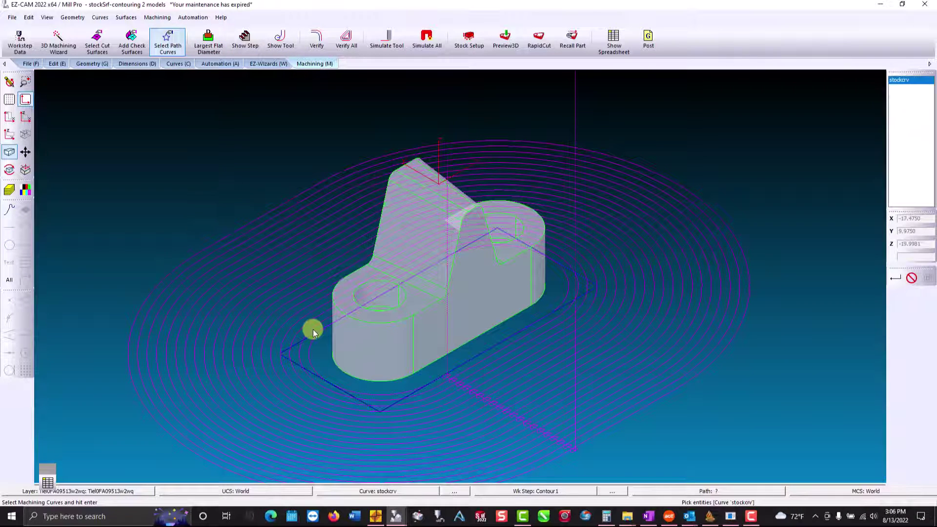
{"action": "key", "text": "Return"}
Verify the updated contour toolpath in top and isometric views.
{"action": "left_click", "coordinate": [316, 40]}
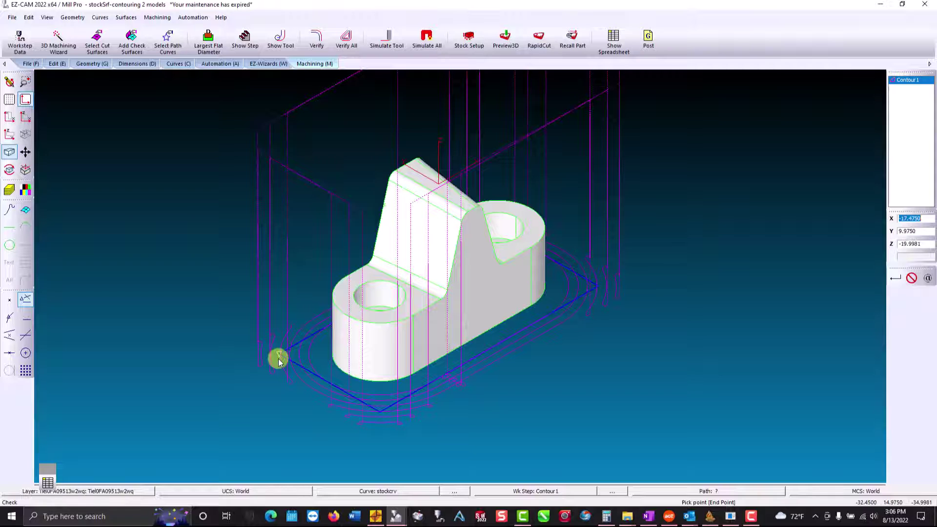
{"action": "left_click", "coordinate": [9, 117]}
{"action": "left_click", "coordinate": [315, 43]}
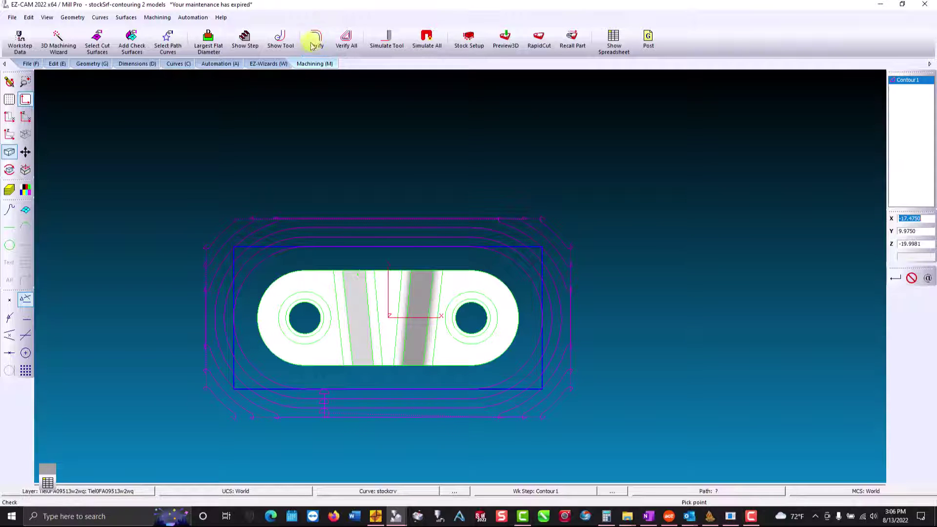
{"action": "left_click", "coordinate": [26, 134]}
Switch the stock type to Custom Stock and preview the bracket inside its translucent stock block in 3D.
{"action": "left_click", "coordinate": [469, 39]}
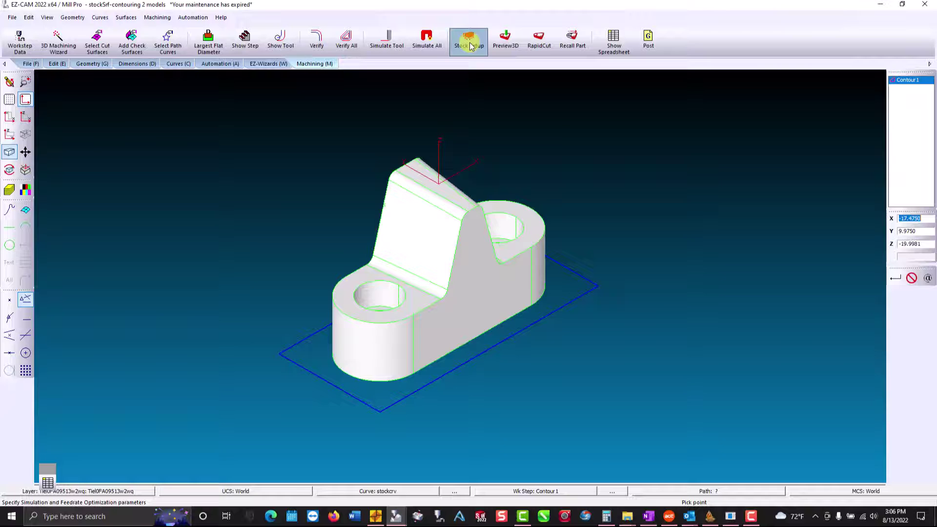
{"action": "left_click", "coordinate": [437, 169]}
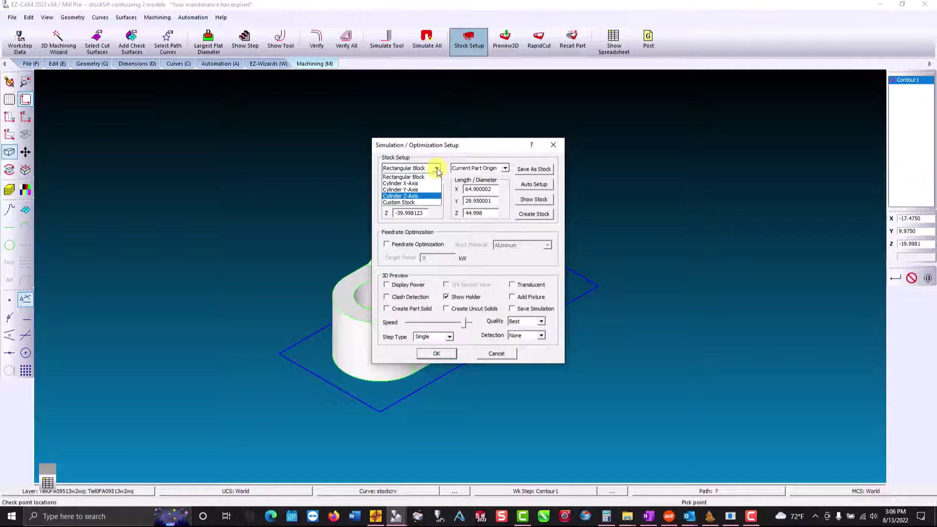
{"action": "left_click", "coordinate": [436, 204]}
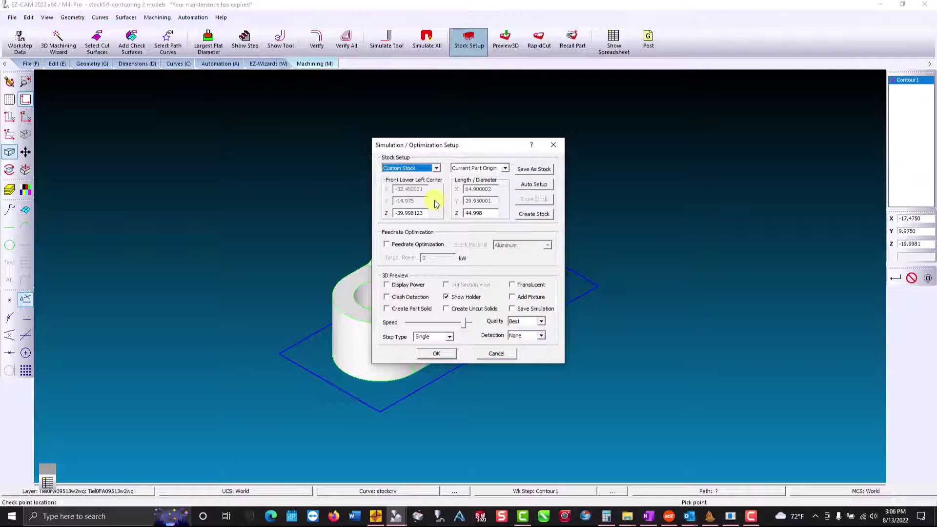
{"action": "left_click", "coordinate": [435, 354]}
{"action": "left_click", "coordinate": [504, 49]}
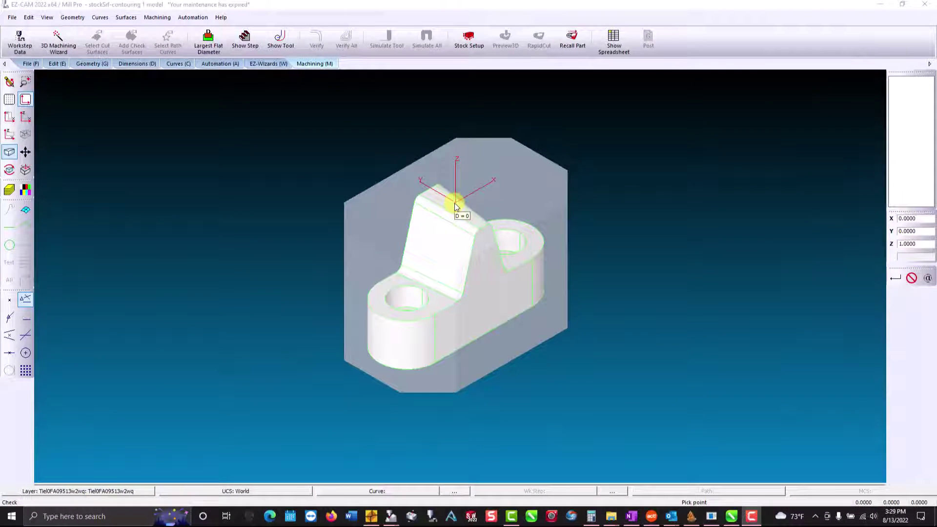
Add contour step Contour1 as multiple-pass: a10mm End Mill, total stock 40, cut step 2.
{"action": "left_click", "coordinate": [236, 63]}
{"action": "left_click", "coordinate": [18, 41]}
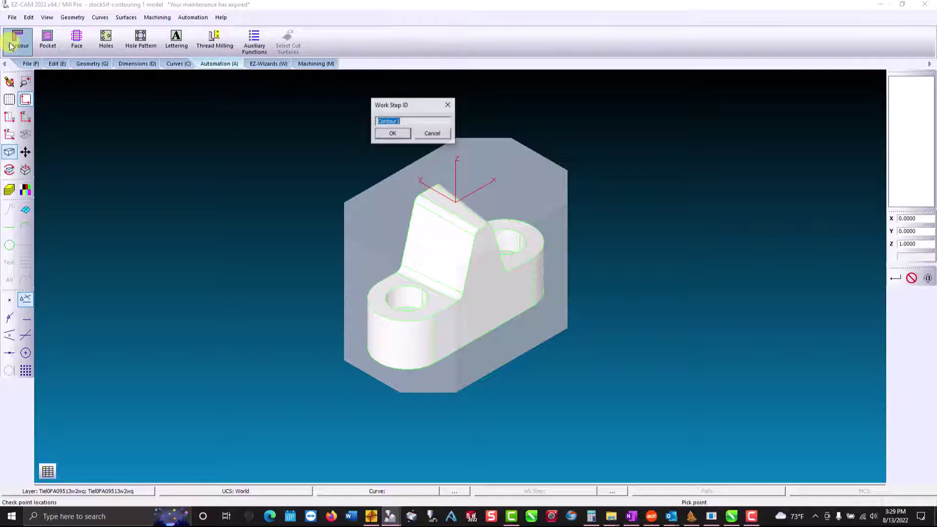
{"action": "key", "text": "Return"}
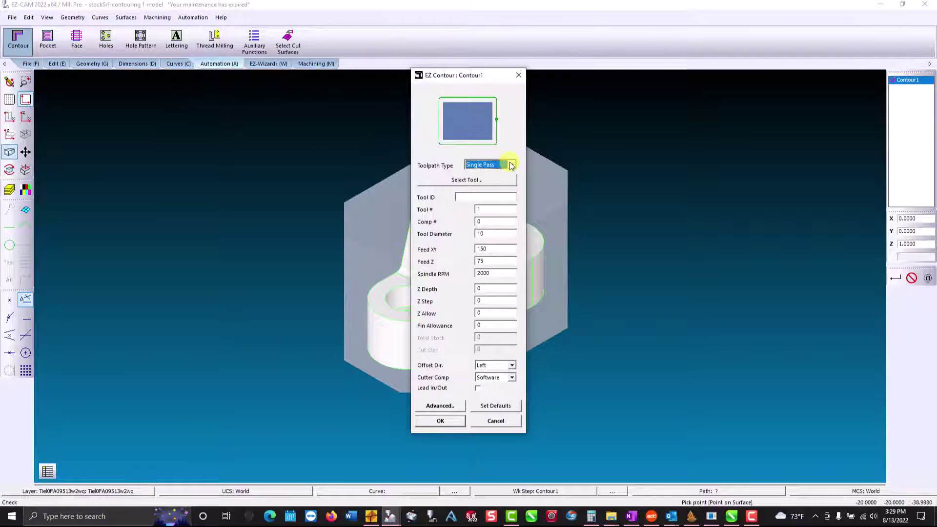
{"action": "left_click", "coordinate": [509, 165]}
{"action": "left_click", "coordinate": [506, 182]}
{"action": "left_click", "coordinate": [505, 180]}
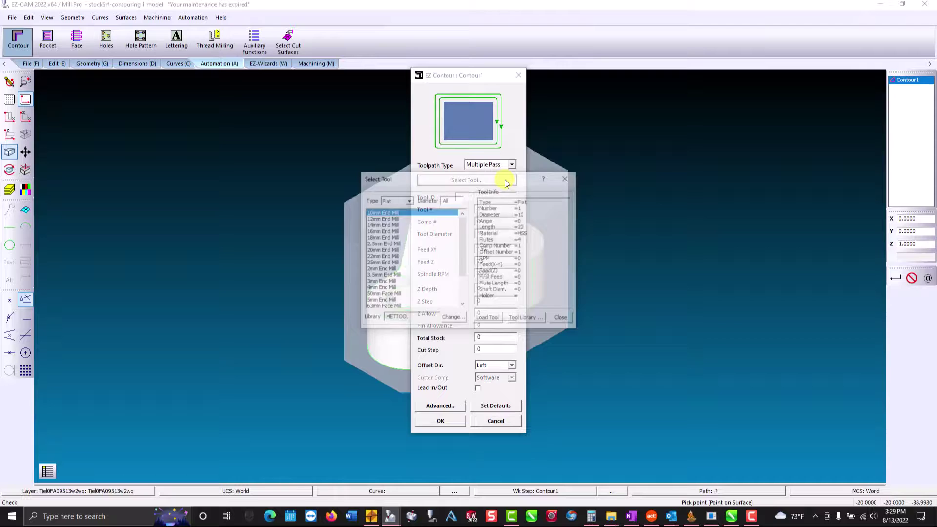
{"action": "left_click_drag", "start_coordinate": [465, 232], "coordinate": [464, 289]}
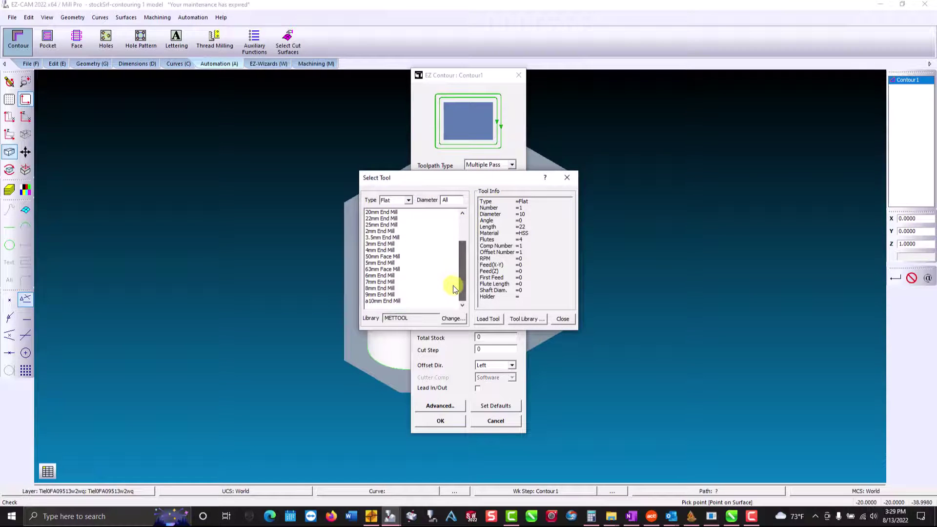
{"action": "double_click", "coordinate": [421, 301]}
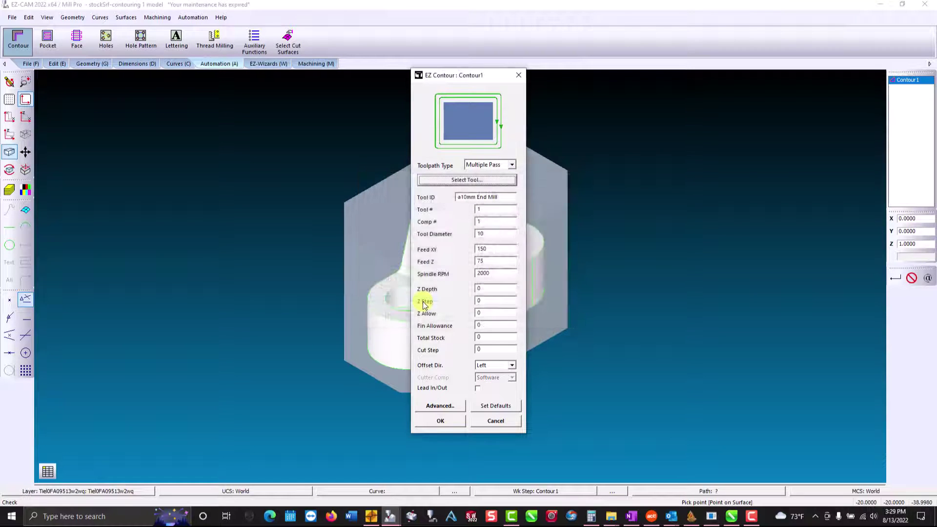
{"action": "left_click", "coordinate": [493, 336]}
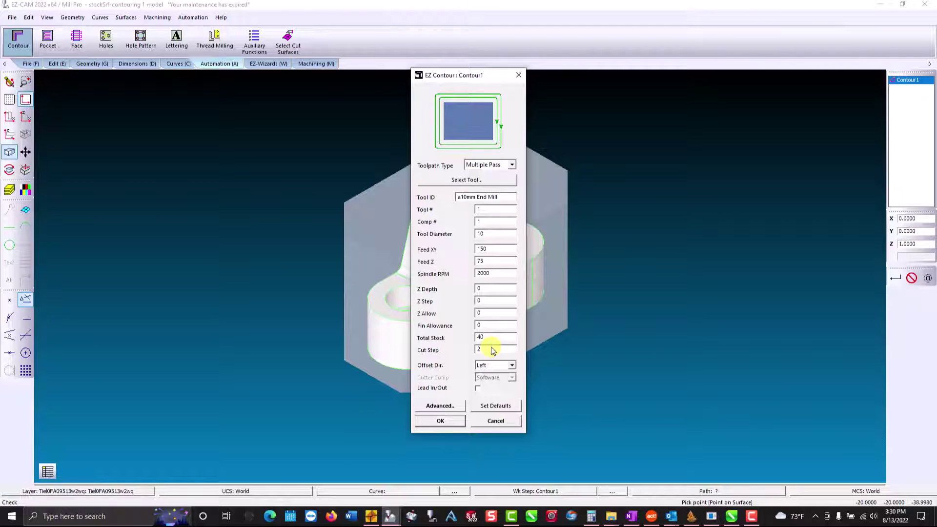
{"action": "left_click", "coordinate": [452, 420]}
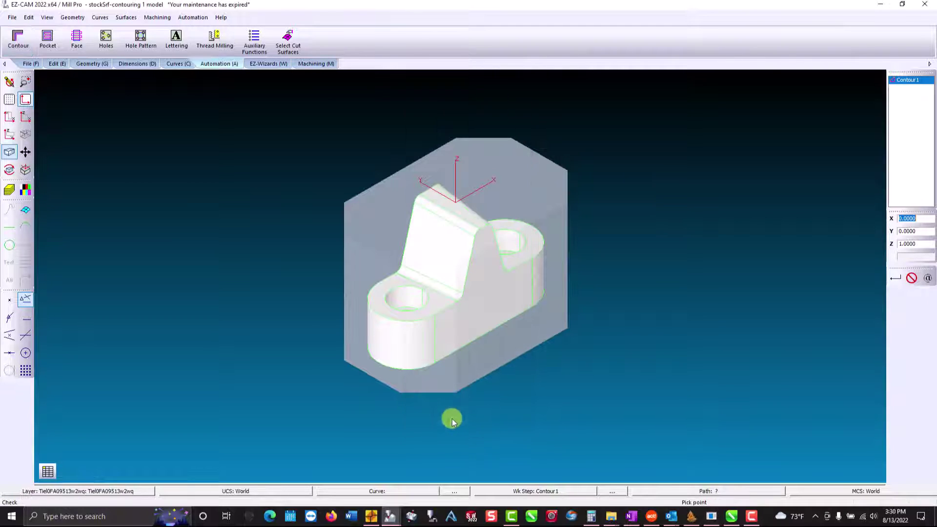
Box-select all of the bracket's surfaces as Contour1's cut surfaces.
{"action": "left_click", "coordinate": [293, 43]}
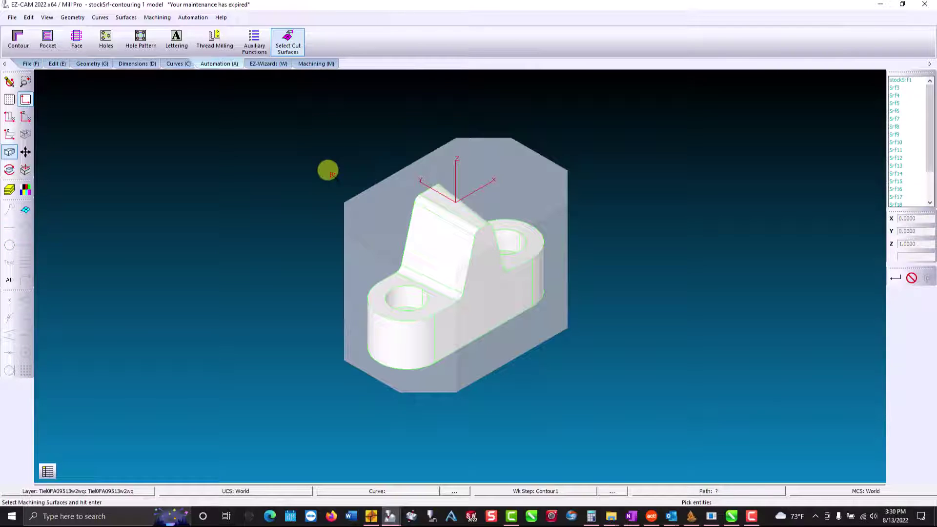
{"action": "left_click_drag", "start_coordinate": [328, 169], "coordinate": [554, 382]}
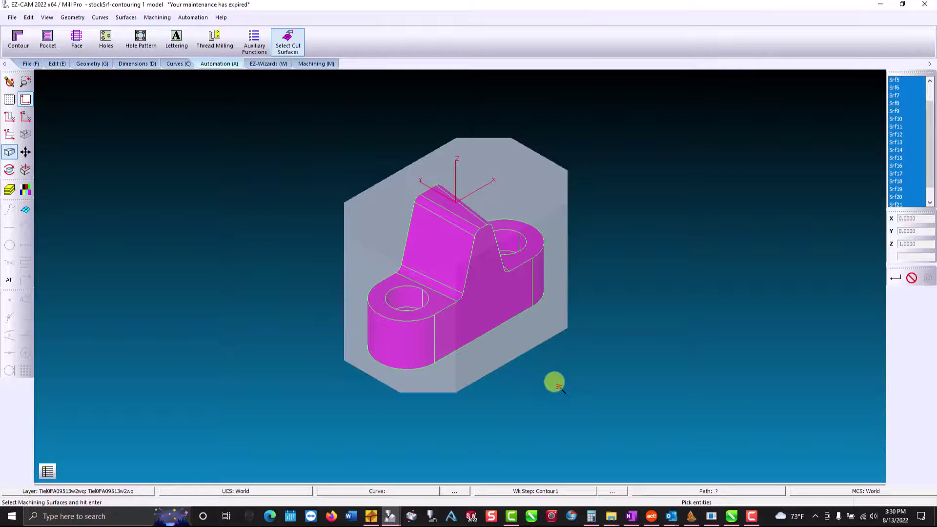
{"action": "key", "text": "Return"}
Add the stock block stockSrf1 as Contour1's check surface.
{"action": "left_click", "coordinate": [317, 64]}
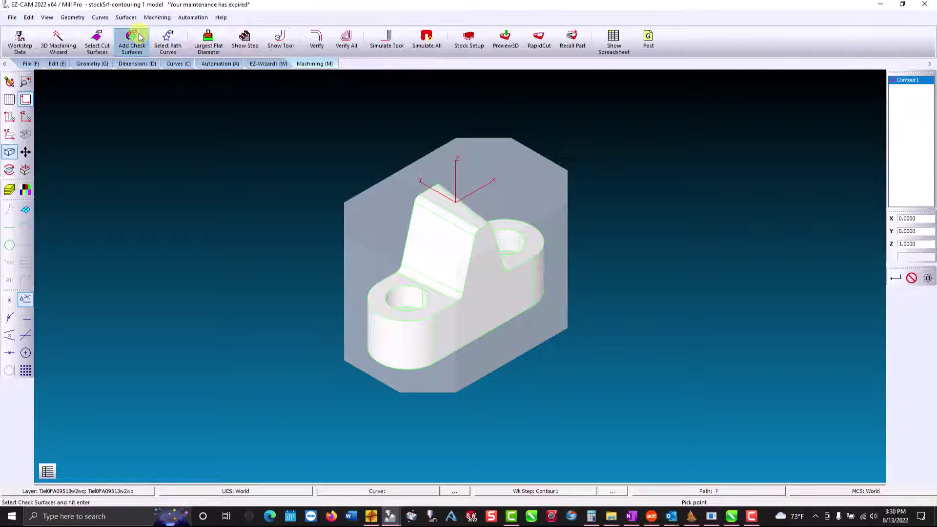
{"action": "left_click", "coordinate": [131, 42]}
{"action": "left_click", "coordinate": [365, 219]}
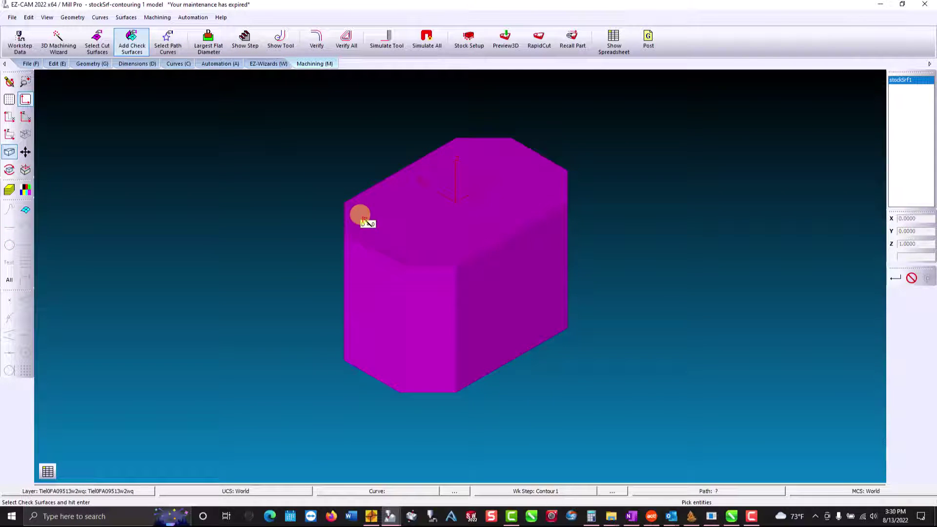
{"action": "key", "text": "Return"}
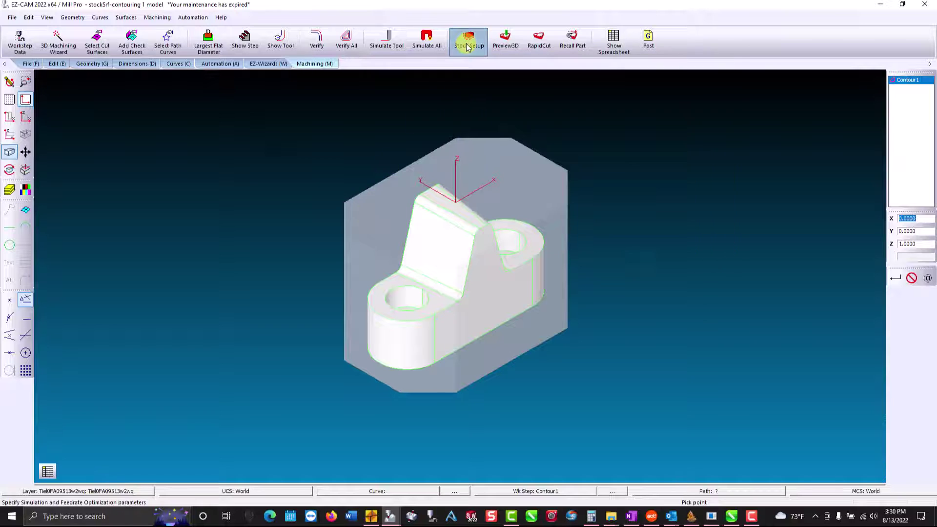
Set the stock type to Custom Stock in the stock setup.
{"action": "left_click", "coordinate": [467, 47]}
{"action": "left_click", "coordinate": [437, 169]}
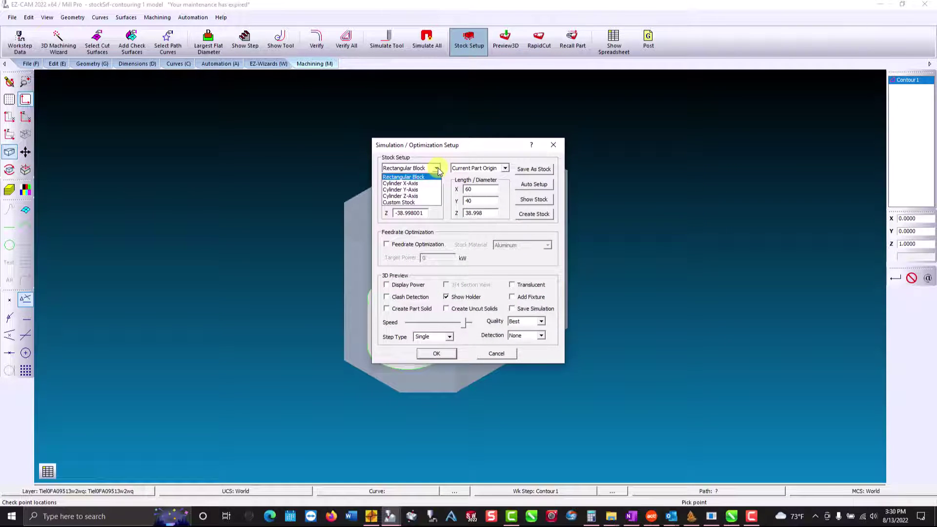
{"action": "left_click", "coordinate": [405, 202]}
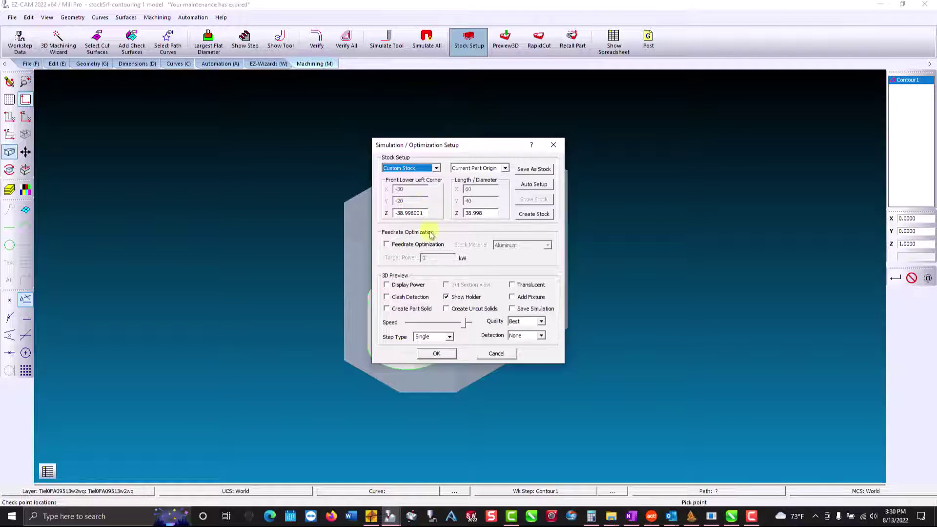
{"action": "left_click", "coordinate": [436, 354]}
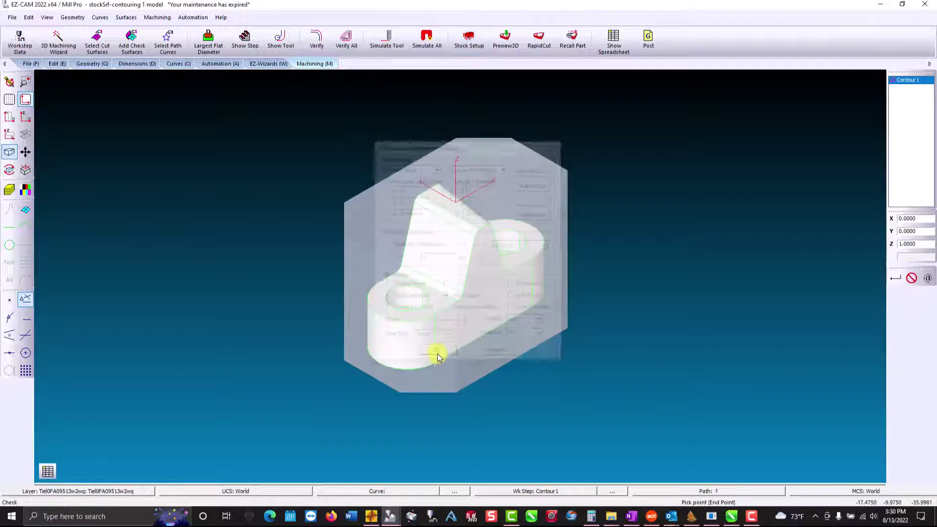
Verify the contour toolpath in top view and inspect it in the 3D cutting simulation.
{"action": "left_click", "coordinate": [322, 49]}
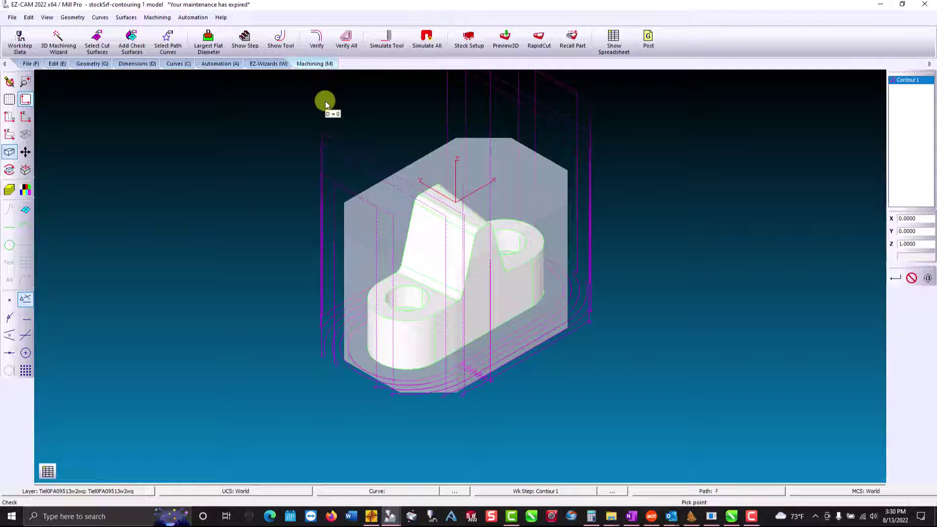
{"action": "left_click", "coordinate": [10, 118]}
{"action": "left_click", "coordinate": [316, 40]}
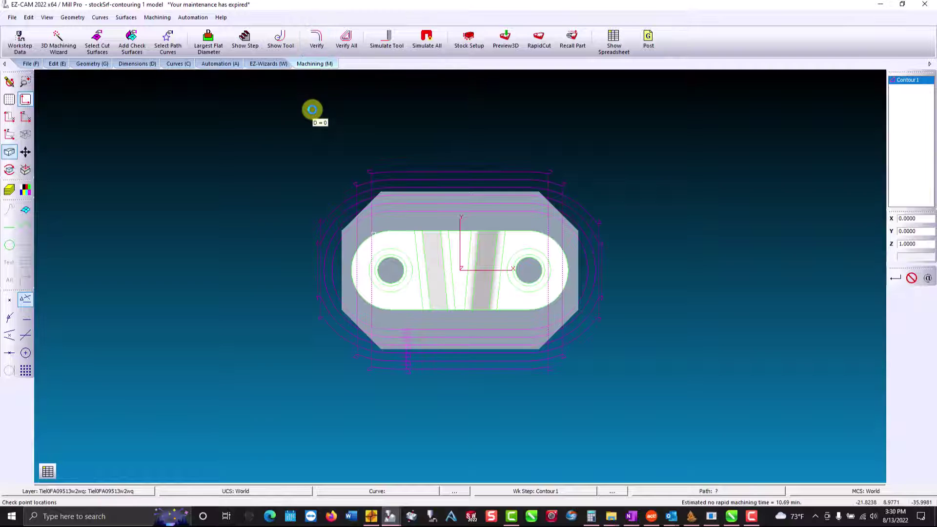
{"action": "left_click", "coordinate": [504, 40]}
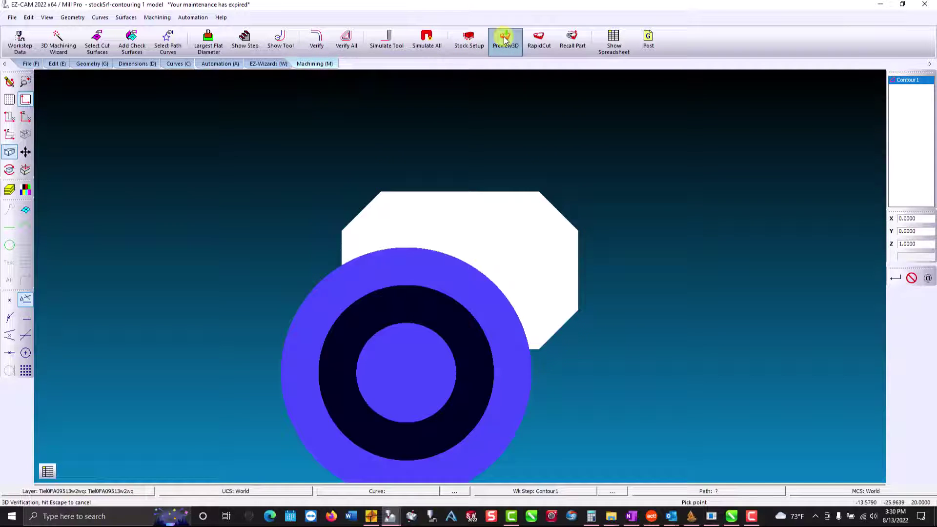
{"action": "left_click_drag", "start_coordinate": [487, 300], "coordinate": [490, 153]}
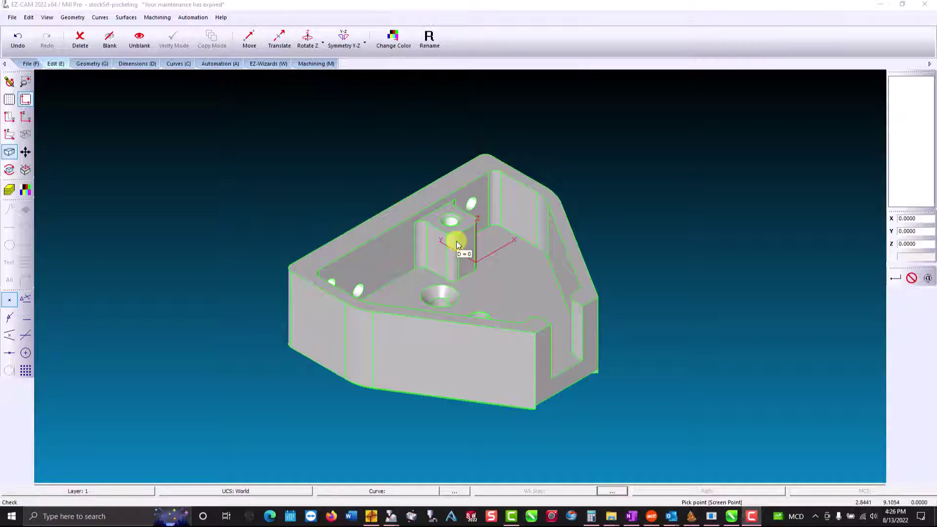
Place WORLD at the top centre of the pocketing part and write stock Length X as 100.
{"action": "left_click", "coordinate": [27, 170]}
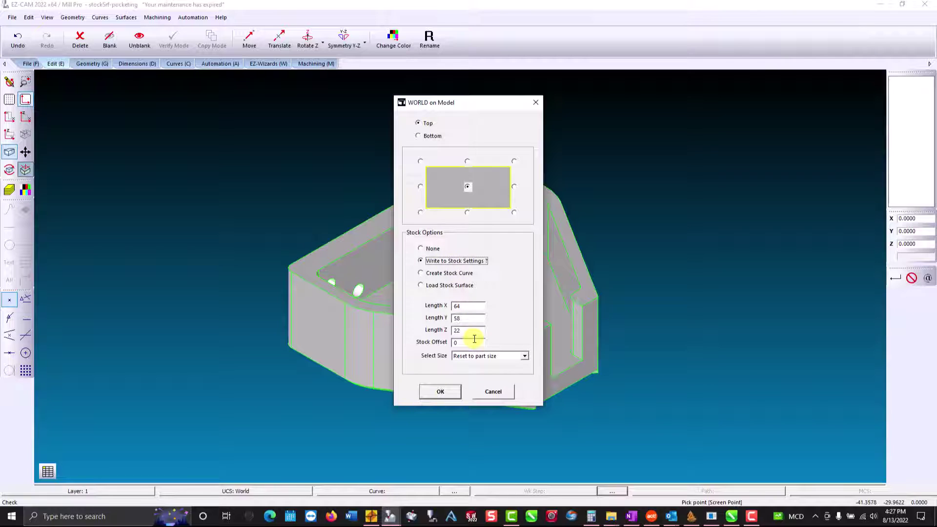
{"action": "double_click", "coordinate": [462, 306]}
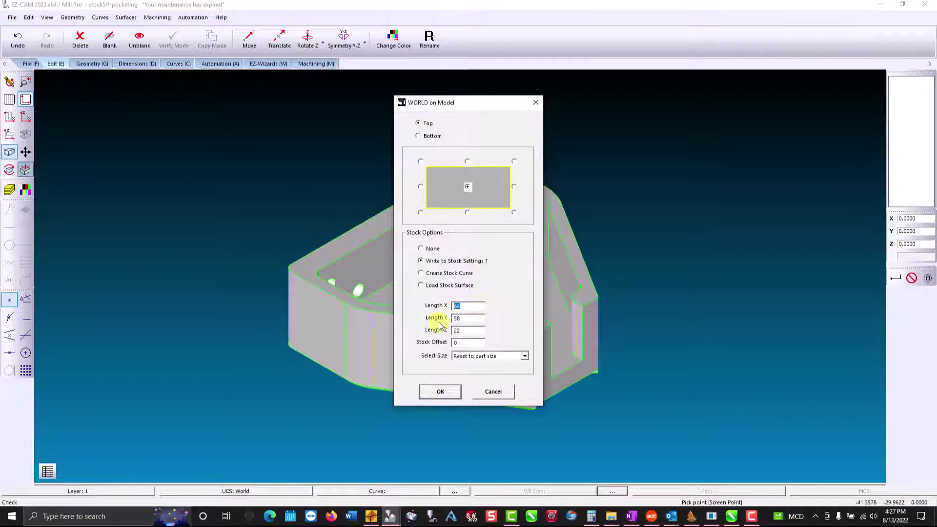
{"action": "type", "text": "100"}
{"action": "key", "text": "Tab"}
{"action": "left_click", "coordinate": [445, 393]}
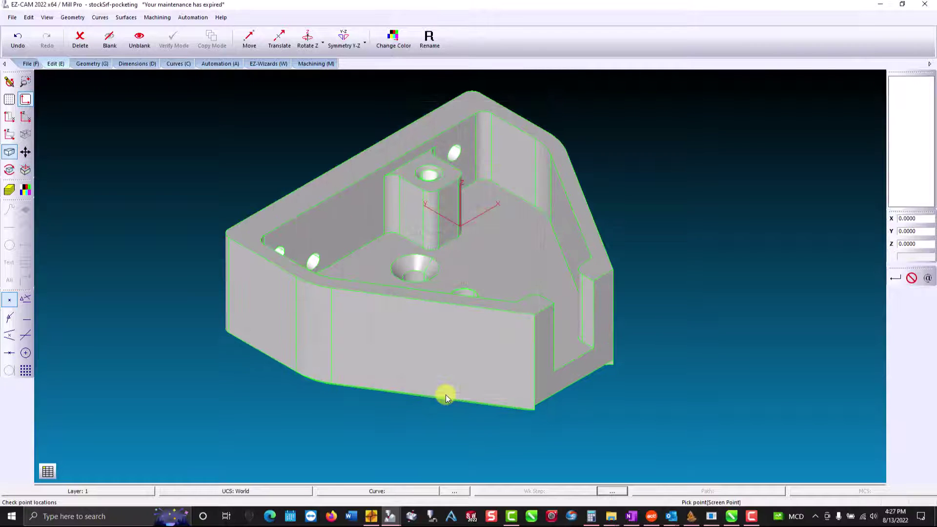
Build a 100 × 75 × 30 rectangular stock block around the pocketing bracket.
{"action": "left_click", "coordinate": [325, 64]}
{"action": "left_click", "coordinate": [469, 40]}
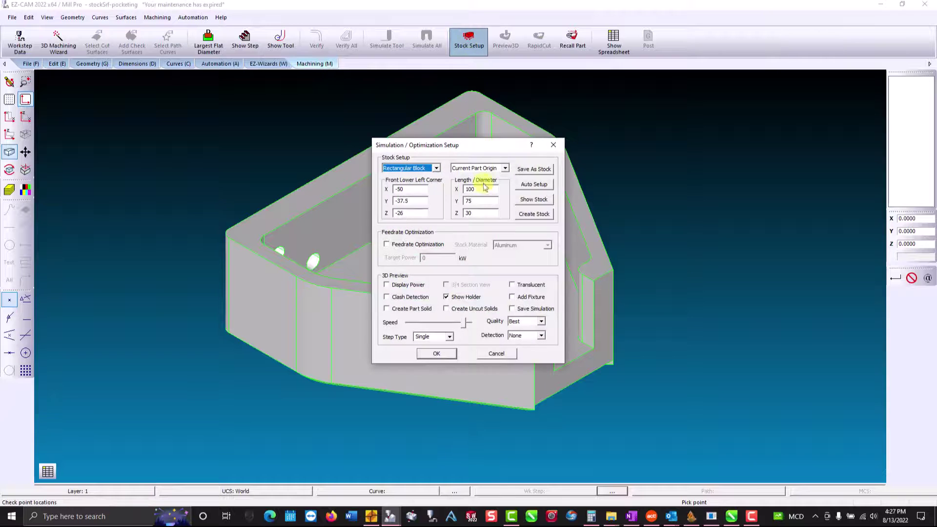
{"action": "left_click", "coordinate": [485, 213]}
{"action": "left_click", "coordinate": [529, 215]}
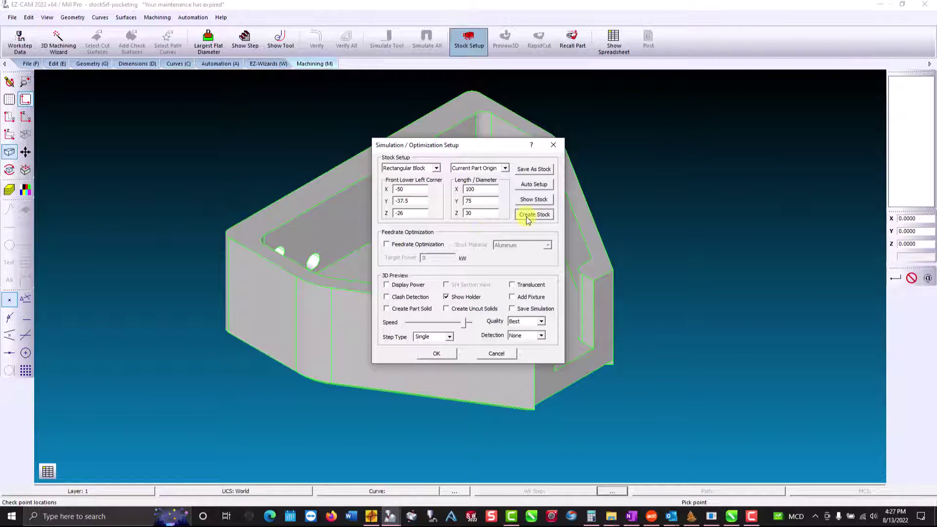
{"action": "left_click", "coordinate": [435, 354]}
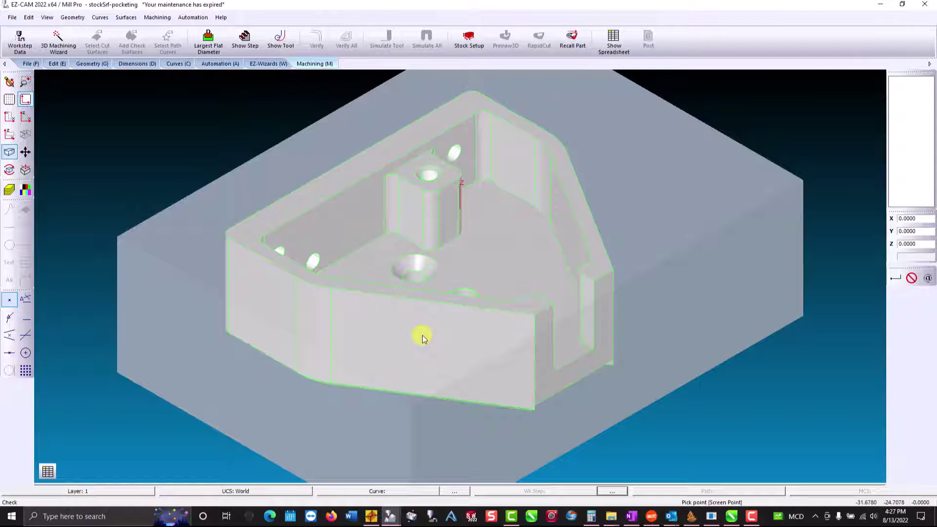
{"action": "scroll", "coordinate": [423, 335], "scroll_direction": "down", "scroll_amount": 3}
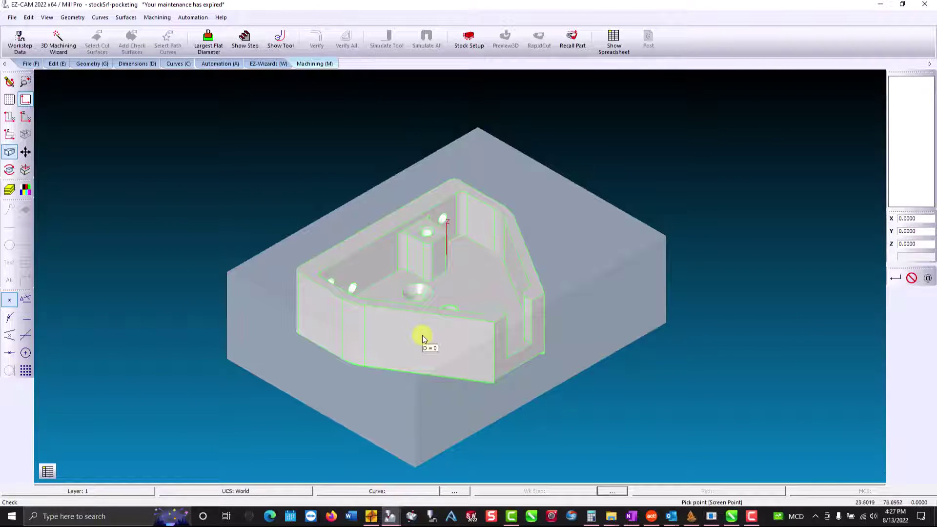
{"action": "left_click", "coordinate": [204, 65]}
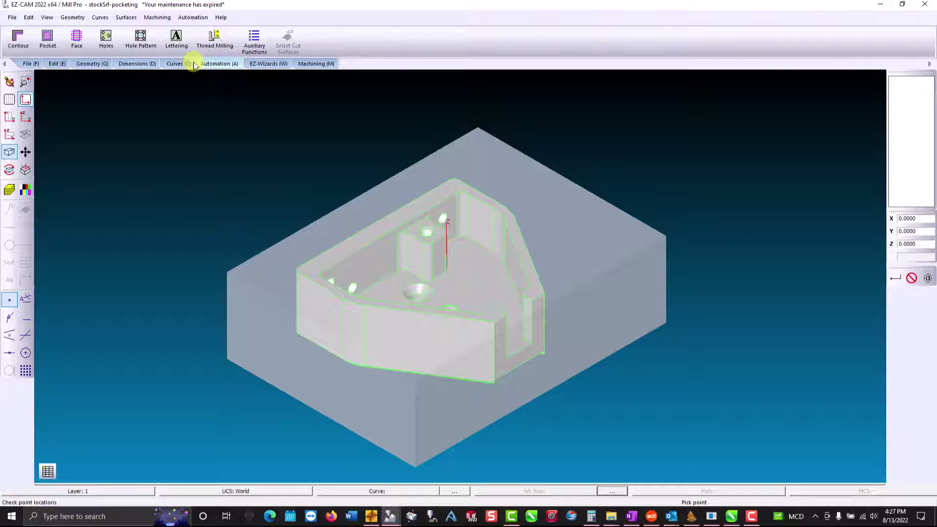
Create work step Pocket1 with the a10mm End Mill and the Pocket (HSM) cycle.
{"action": "left_click", "coordinate": [48, 39]}
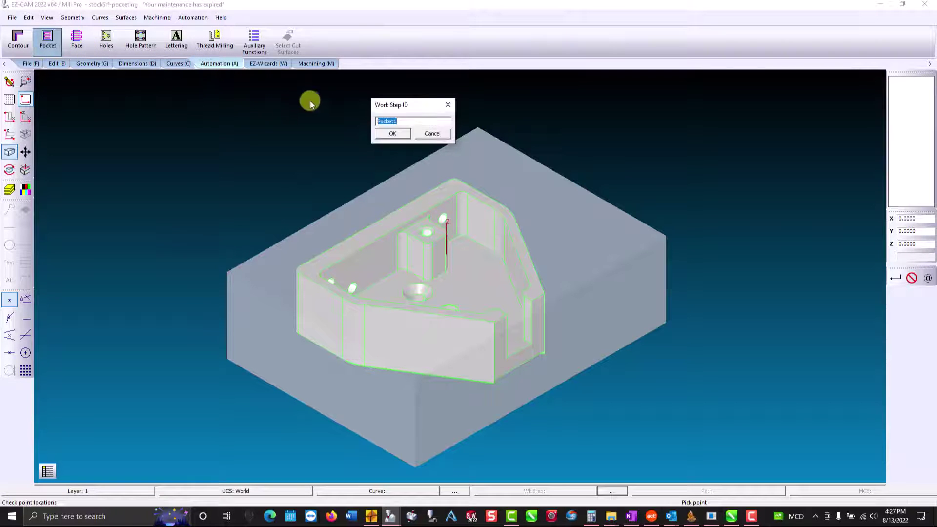
{"action": "left_click", "coordinate": [392, 134]}
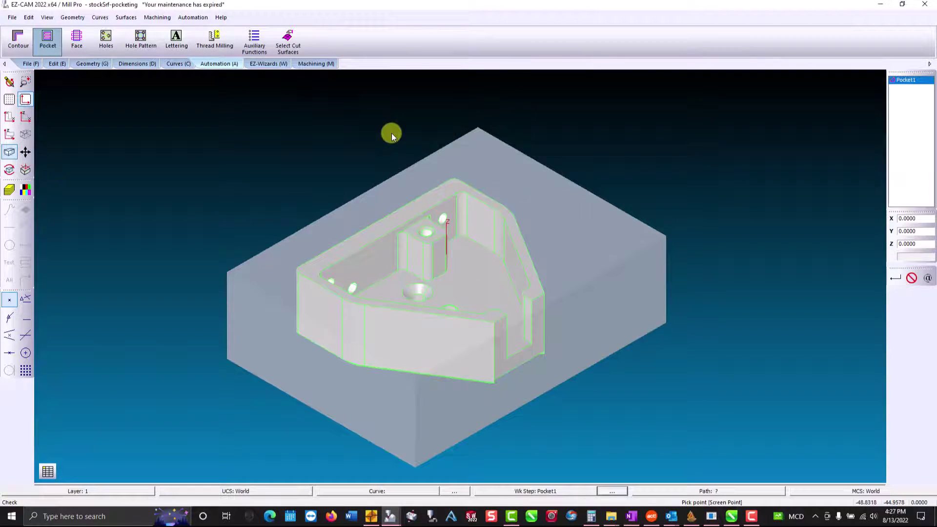
{"action": "left_click", "coordinate": [488, 185]}
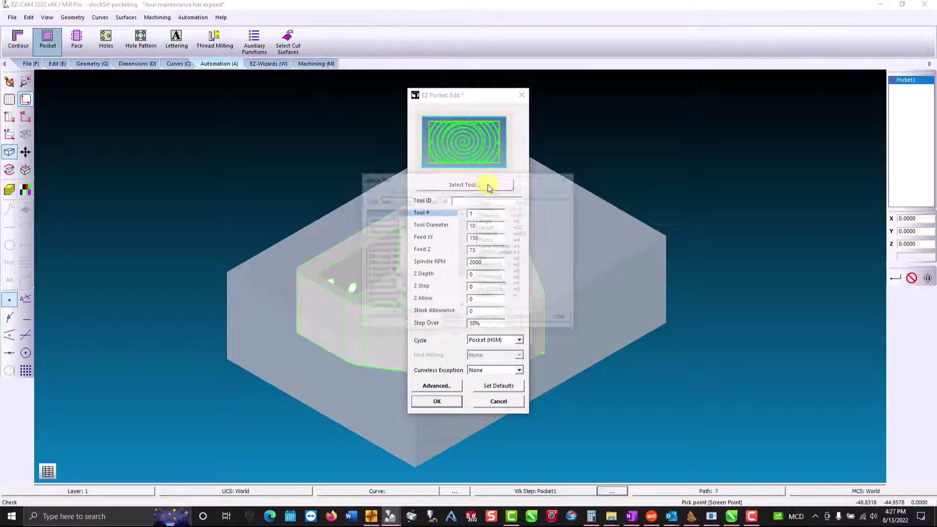
{"action": "left_click_drag", "start_coordinate": [465, 255], "coordinate": [459, 292]}
{"action": "double_click", "coordinate": [452, 301]}
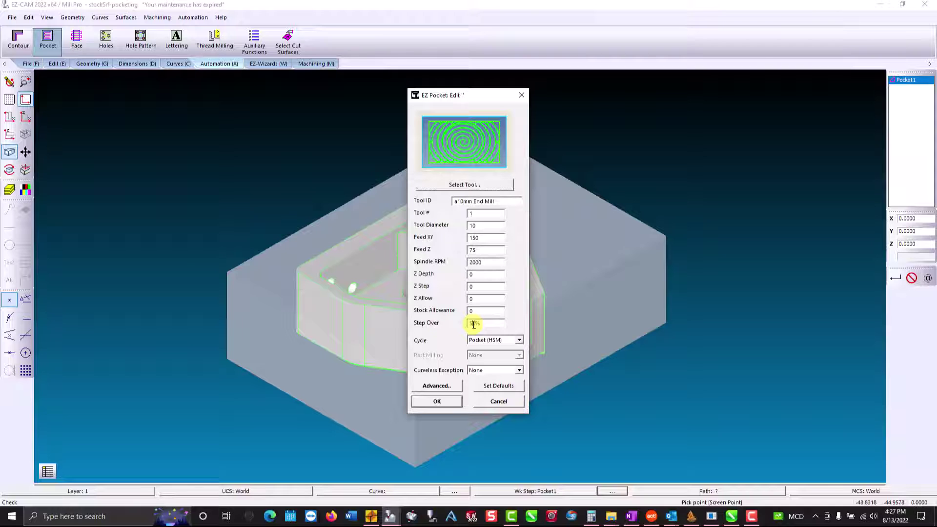
{"action": "left_click", "coordinate": [520, 341]}
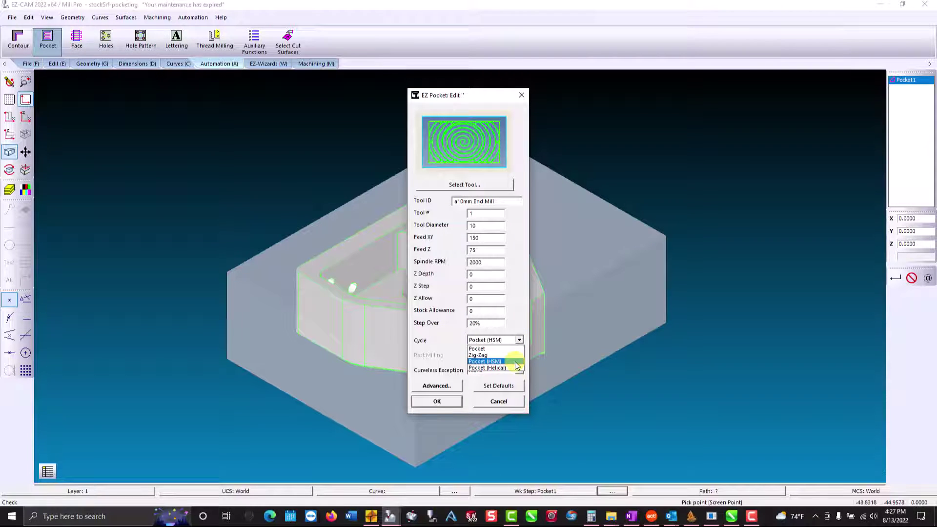
{"action": "left_click", "coordinate": [516, 364]}
{"action": "left_click", "coordinate": [440, 401]}
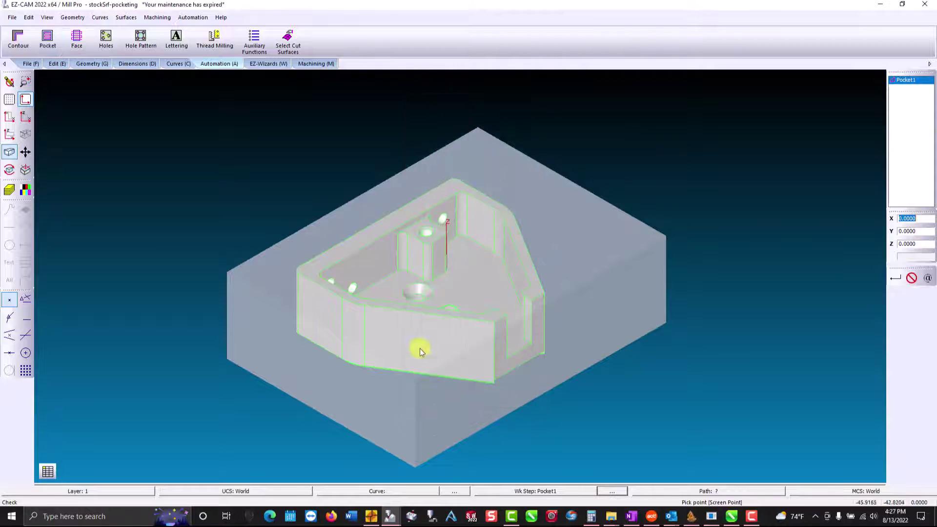
Box-select all of the bracket's surfaces as Pocket1's cut surfaces.
{"action": "left_click", "coordinate": [288, 40]}
{"action": "left_click_drag", "start_coordinate": [290, 131], "coordinate": [567, 398]}
{"action": "key", "text": "Return"}
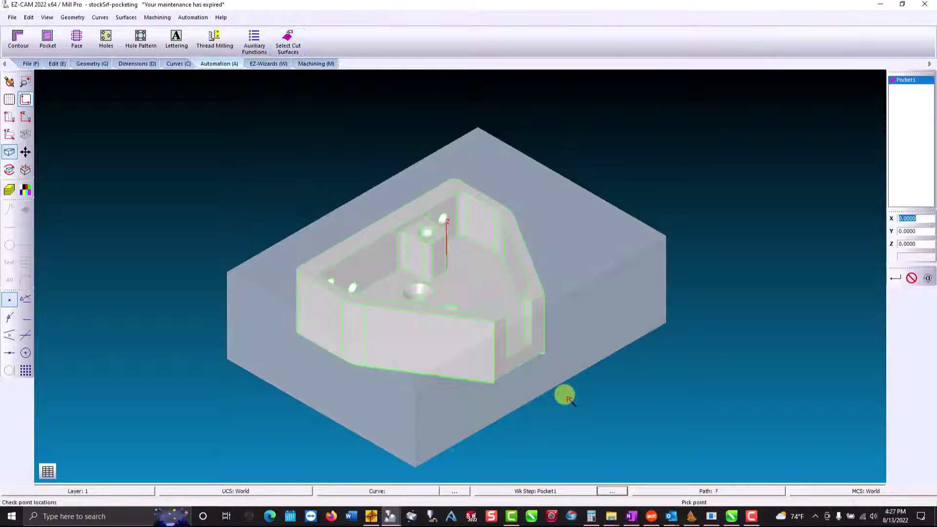
Add the stock block as Pocket1's check surface and verify the pocket toolpaths.
{"action": "left_click", "coordinate": [256, 63]}
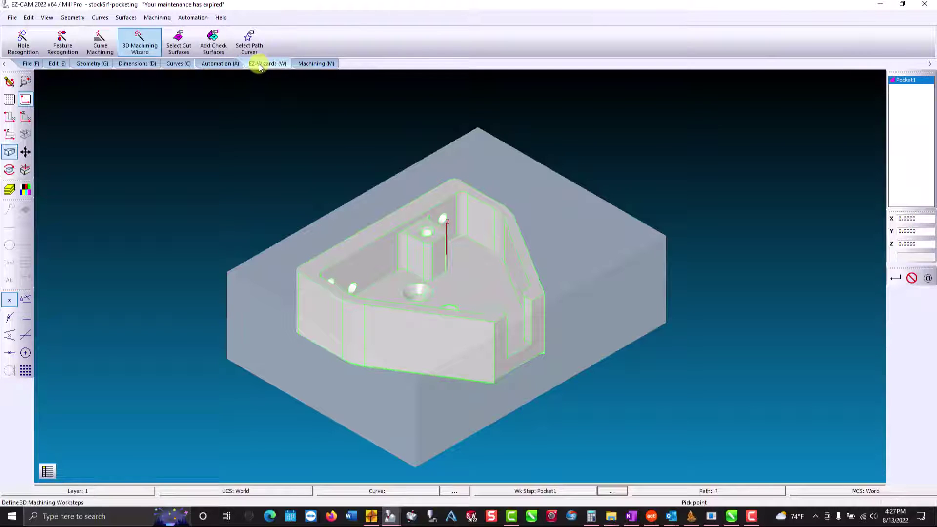
{"action": "left_click", "coordinate": [207, 43]}
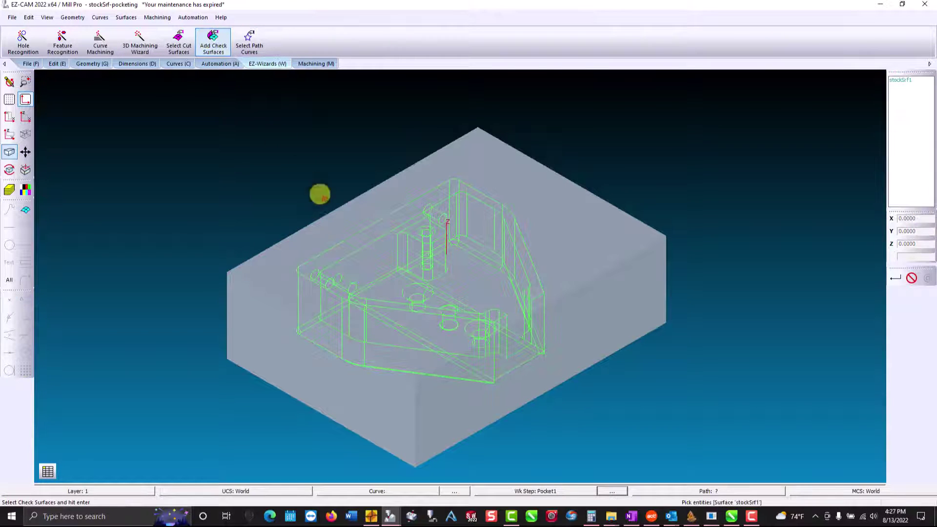
{"action": "left_click", "coordinate": [340, 224]}
{"action": "key", "text": "Return"}
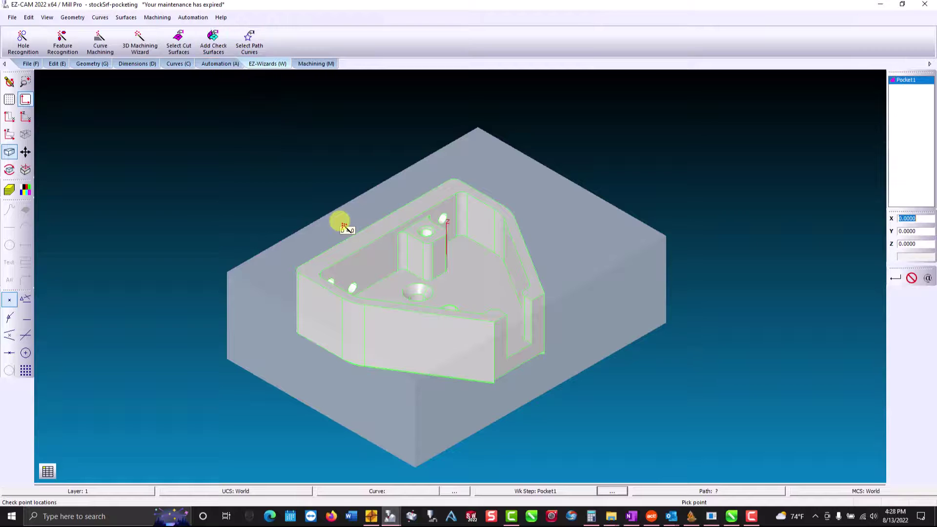
{"action": "left_click", "coordinate": [316, 63]}
{"action": "left_click", "coordinate": [316, 40]}
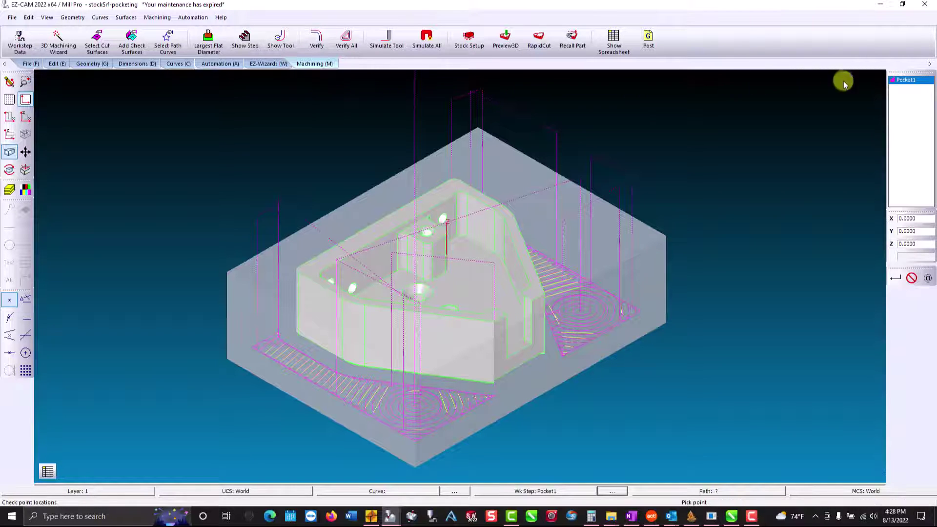
Enable Face Milling in Pocket1's advanced work step settings.
{"action": "double_click", "coordinate": [894, 80]}
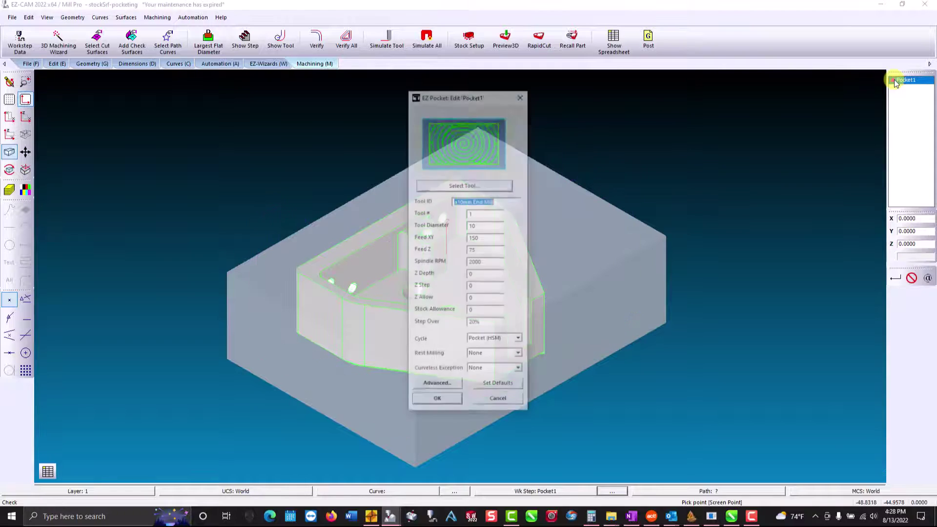
{"action": "left_click", "coordinate": [437, 386]}
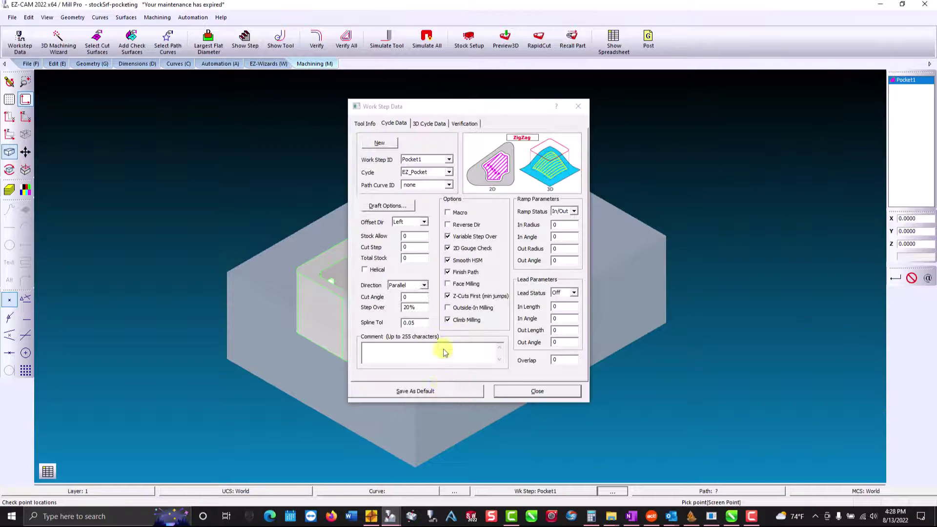
{"action": "left_click", "coordinate": [448, 284]}
{"action": "left_click", "coordinate": [506, 391]}
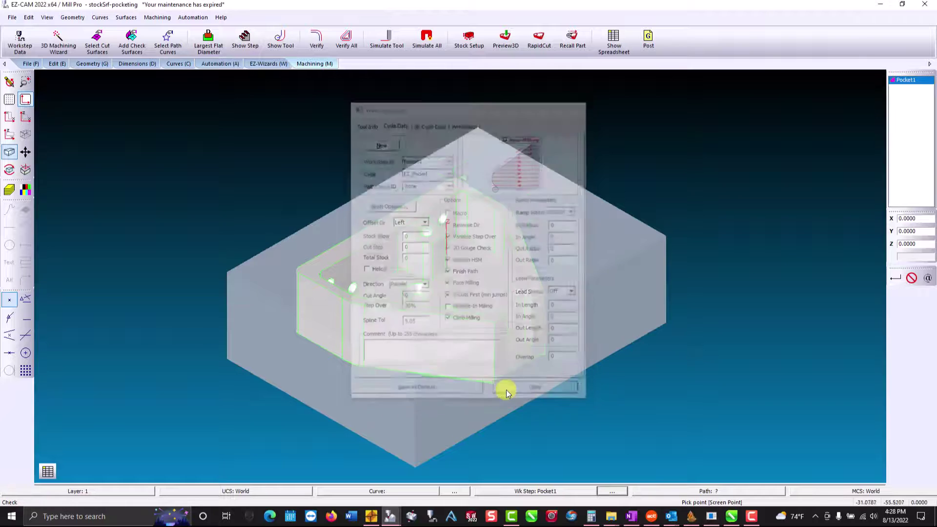
Regenerate the Pocket1 toolpaths and simulate the cut in a 3D preview.
{"action": "left_click", "coordinate": [316, 49]}
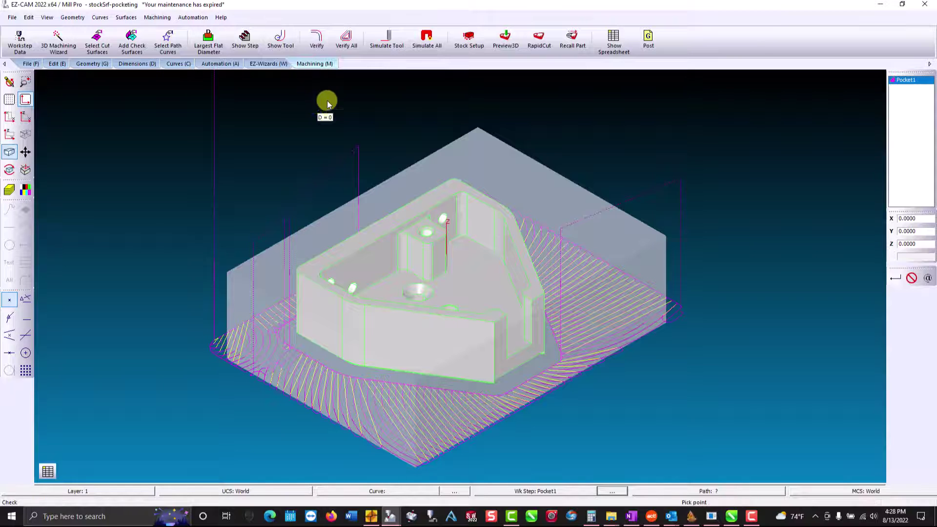
{"action": "left_click", "coordinate": [505, 39]}
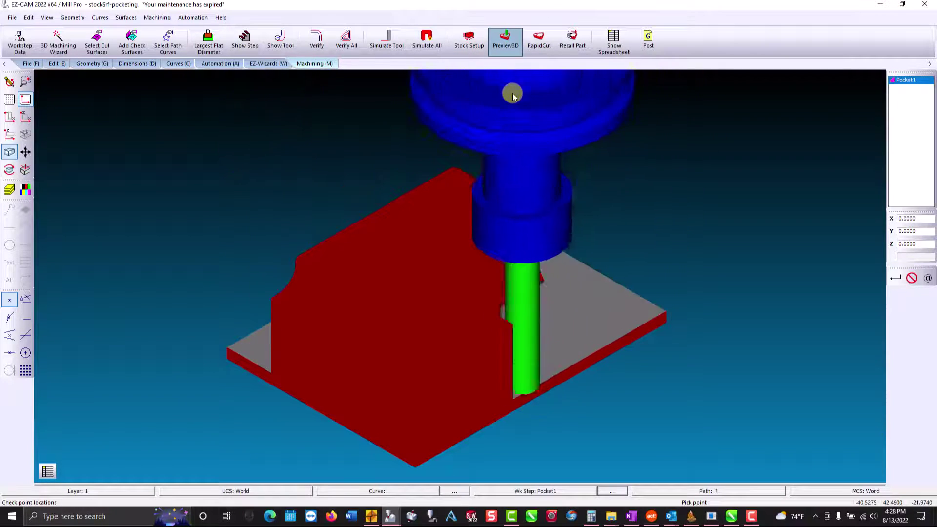
{"action": "left_click", "coordinate": [512, 93]}
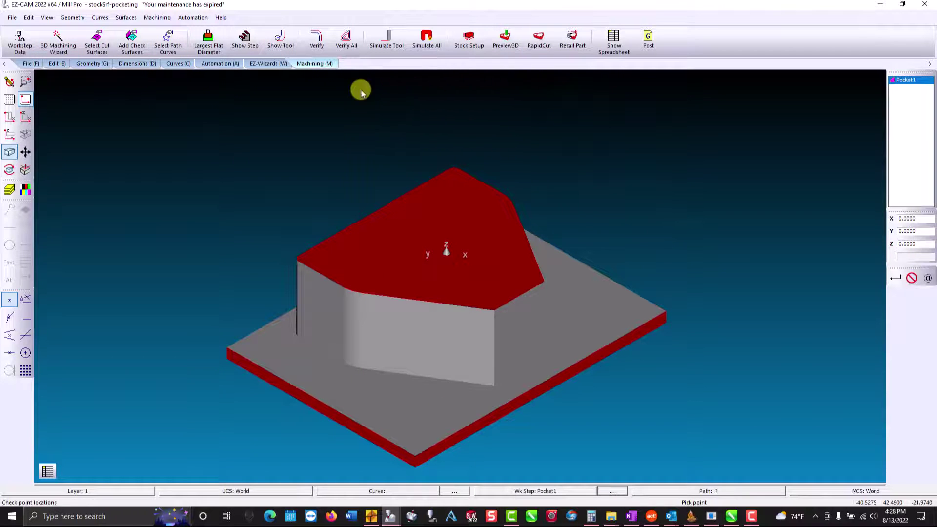
{"action": "left_click", "coordinate": [10, 81]}
Replace the block stock with a Cylinder Z-Axis stock of diameter 120 around the bracket.
{"action": "left_click", "coordinate": [10, 114]}
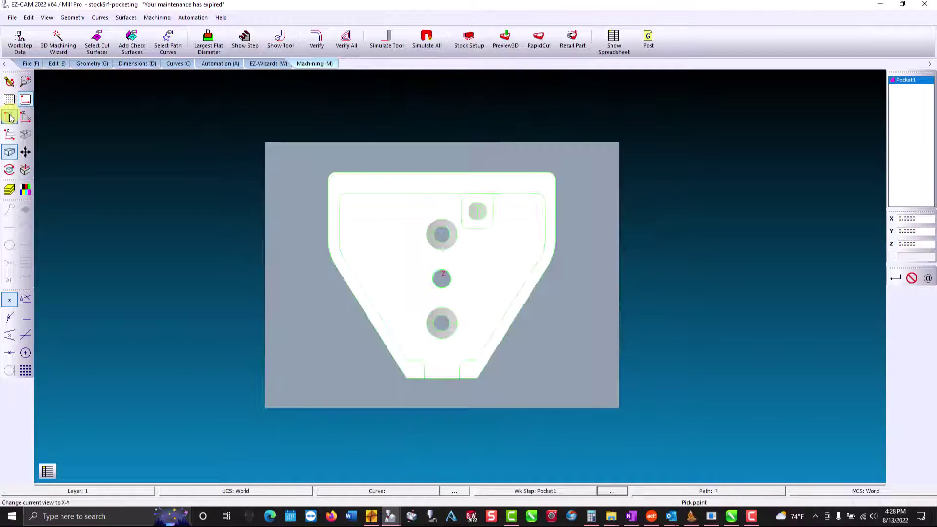
{"action": "left_click", "coordinate": [470, 40]}
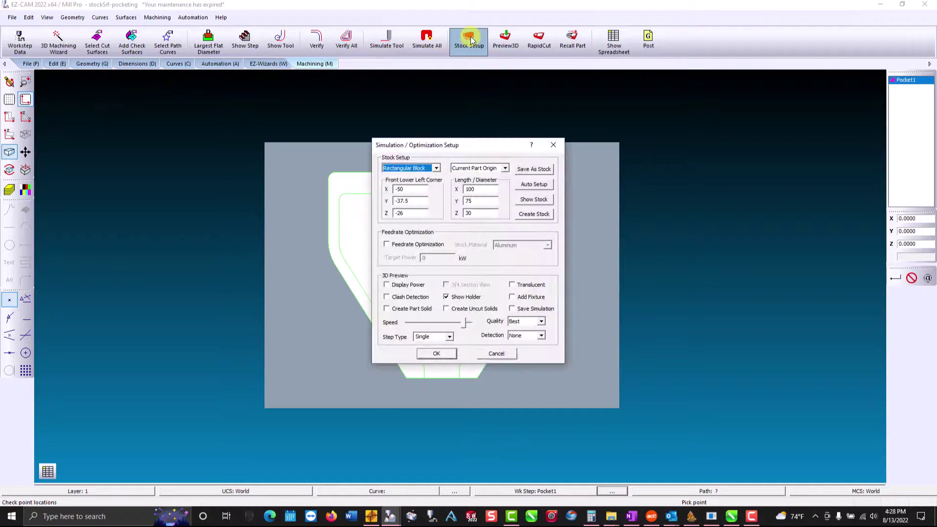
{"action": "left_click", "coordinate": [436, 168]}
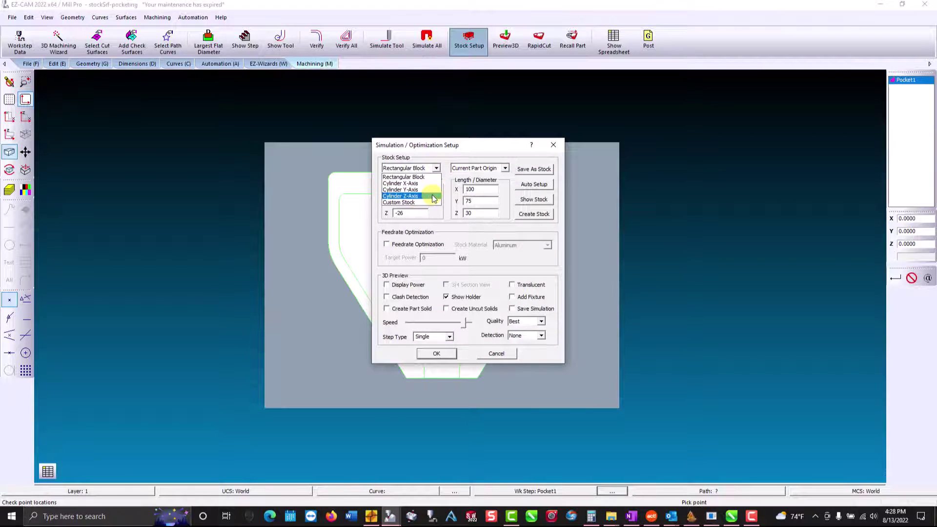
{"action": "left_click", "coordinate": [433, 197]}
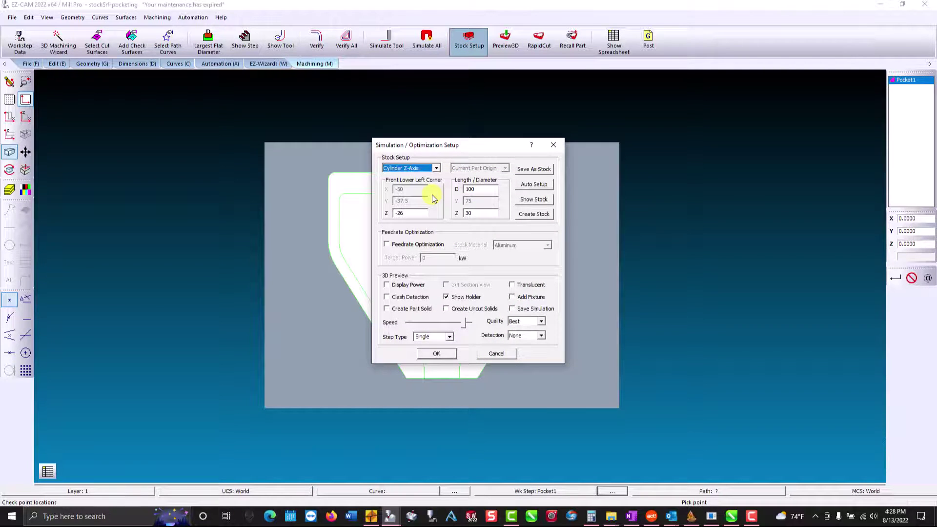
{"action": "left_click", "coordinate": [480, 191]}
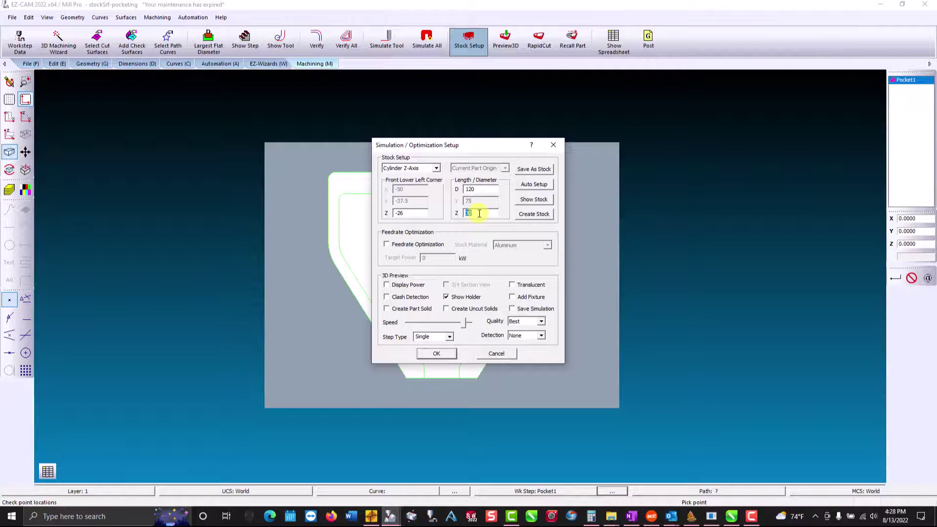
{"action": "left_click", "coordinate": [525, 215]}
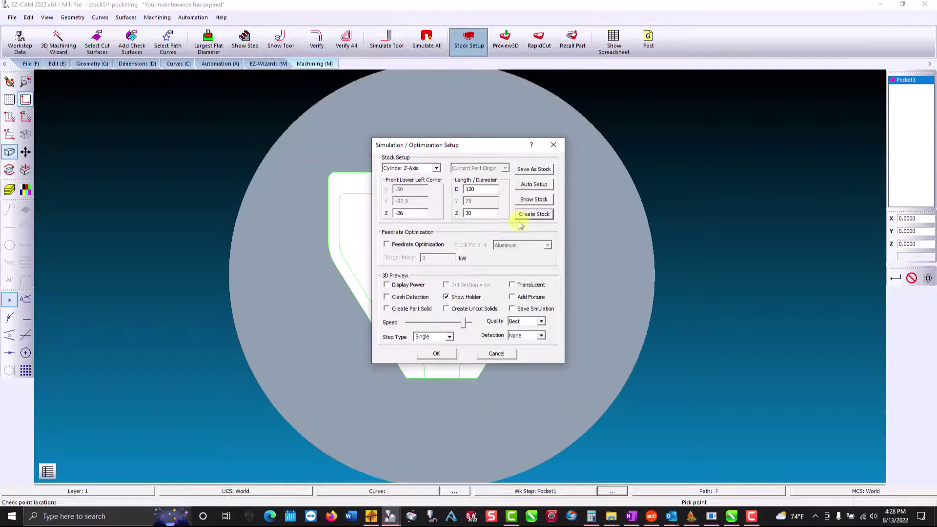
{"action": "left_click", "coordinate": [447, 354]}
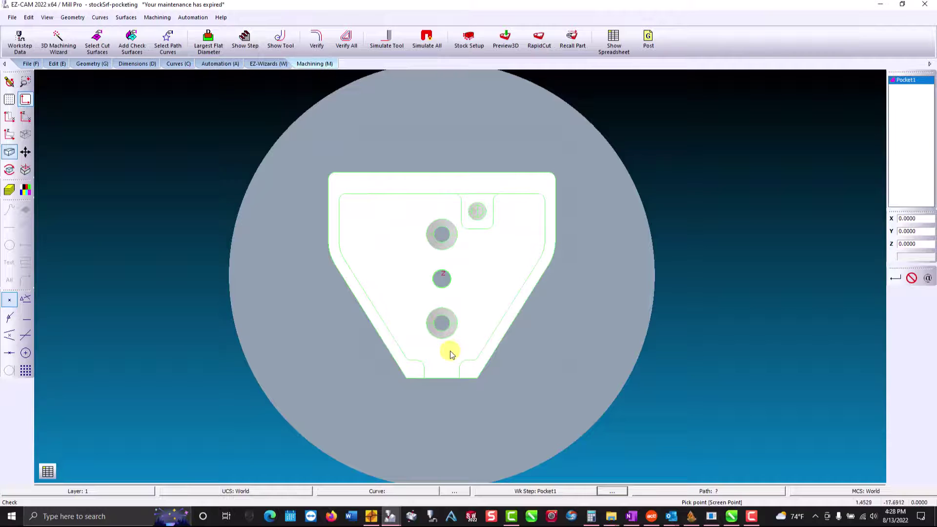
{"action": "scroll", "coordinate": [442, 312], "scroll_direction": "down", "scroll_amount": 2}
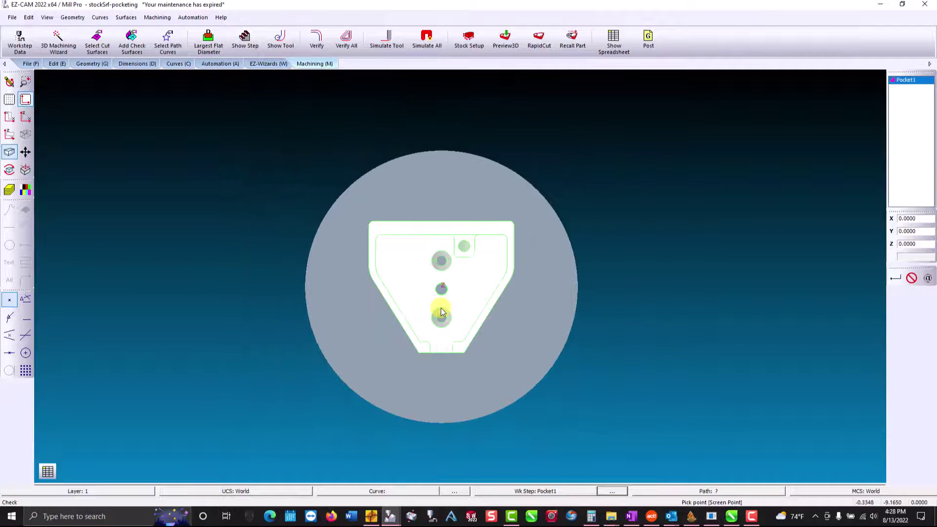
Add the cylinder stock as Pocket1's check surface.
{"action": "left_click", "coordinate": [132, 41]}
{"action": "left_click", "coordinate": [347, 212]}
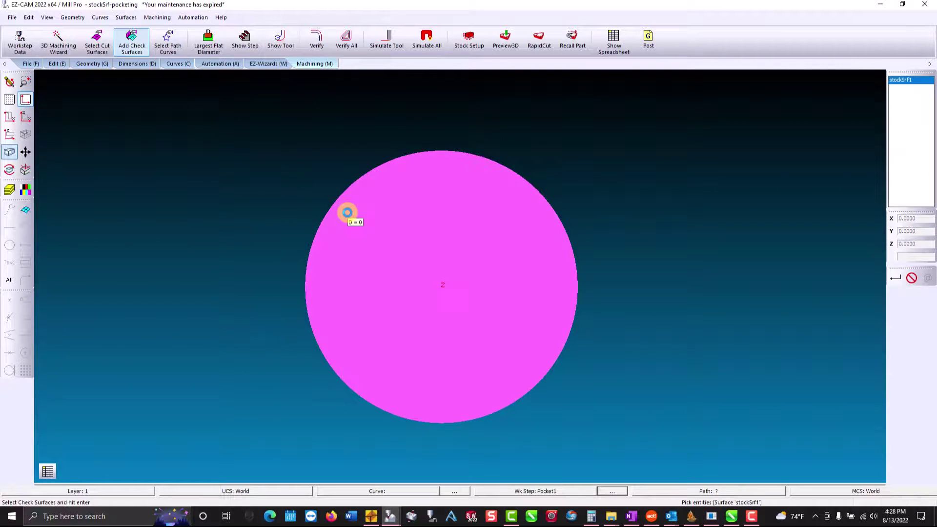
{"action": "key", "text": "Return"}
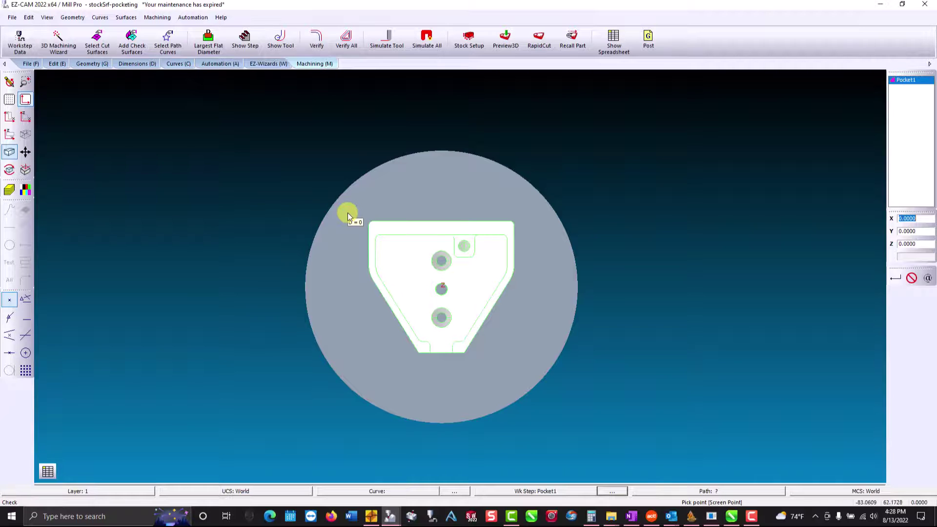
Regenerate the pocket toolpaths and run a 3D cutting preview in isometric view.
{"action": "left_click", "coordinate": [314, 44]}
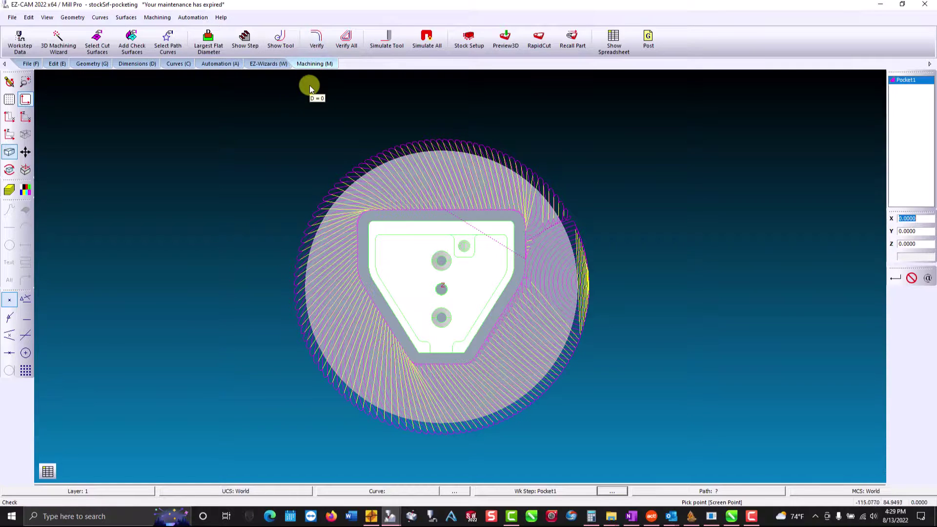
{"action": "left_click", "coordinate": [26, 133]}
{"action": "left_click", "coordinate": [505, 39]}
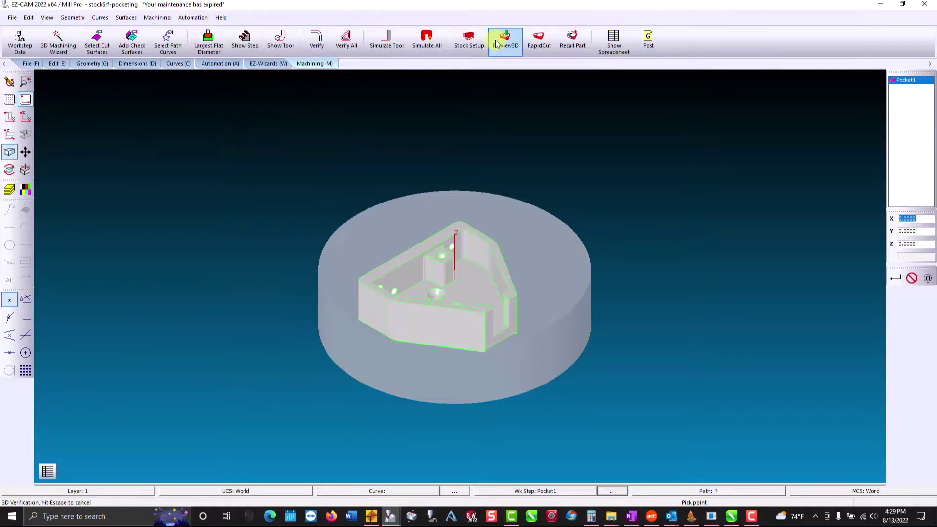